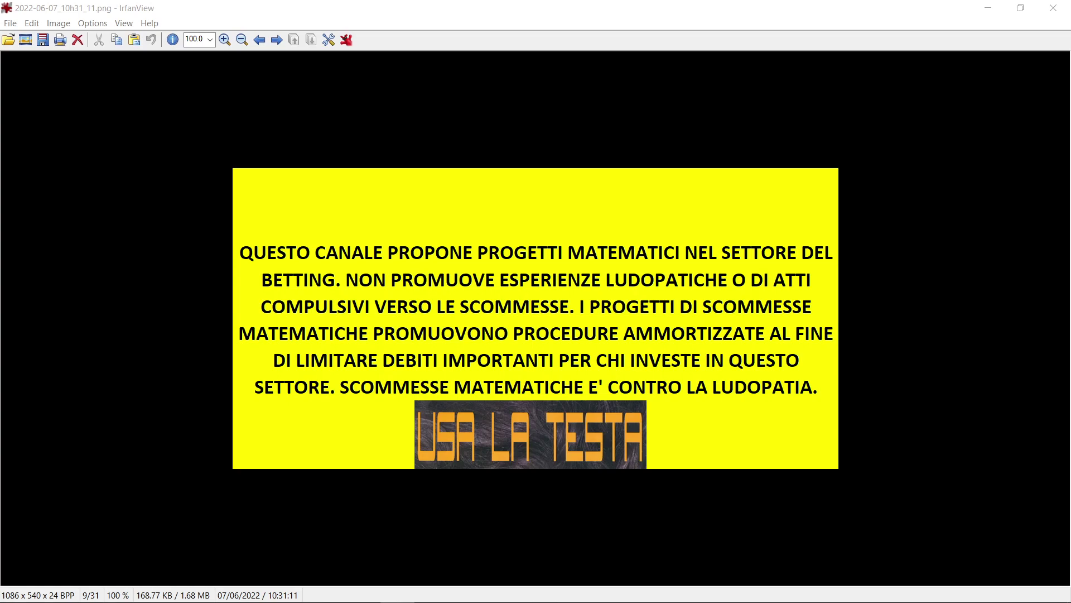
# Minimize the IrfanView window showing the disclaimer image
pyautogui.click(988, 8)
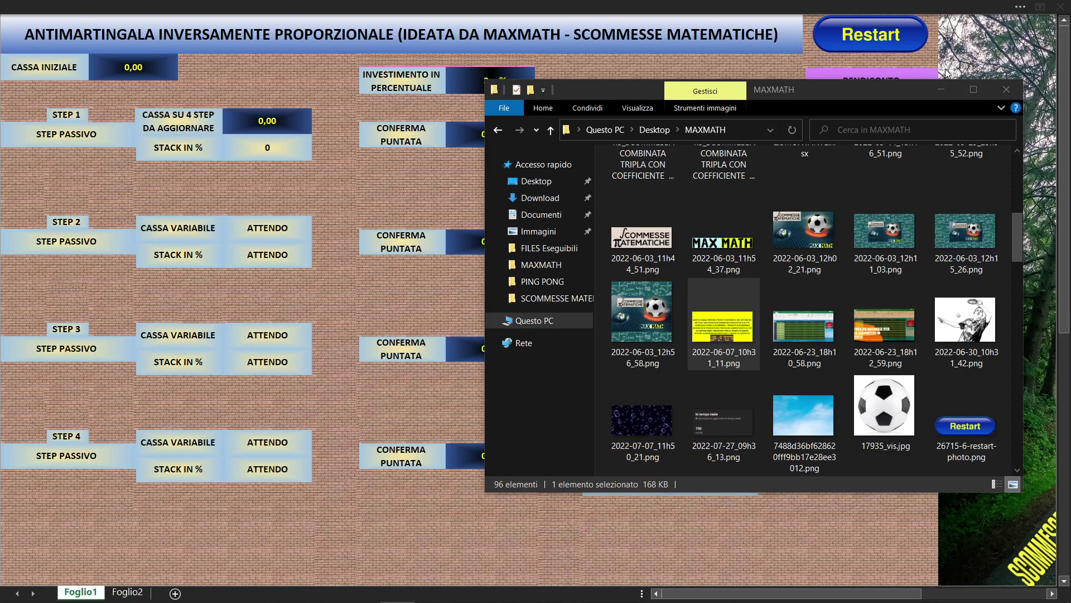
# Minimize the MAXMATH File Explorer window to reveal the Antimartingala workbook
pyautogui.click(947, 92)
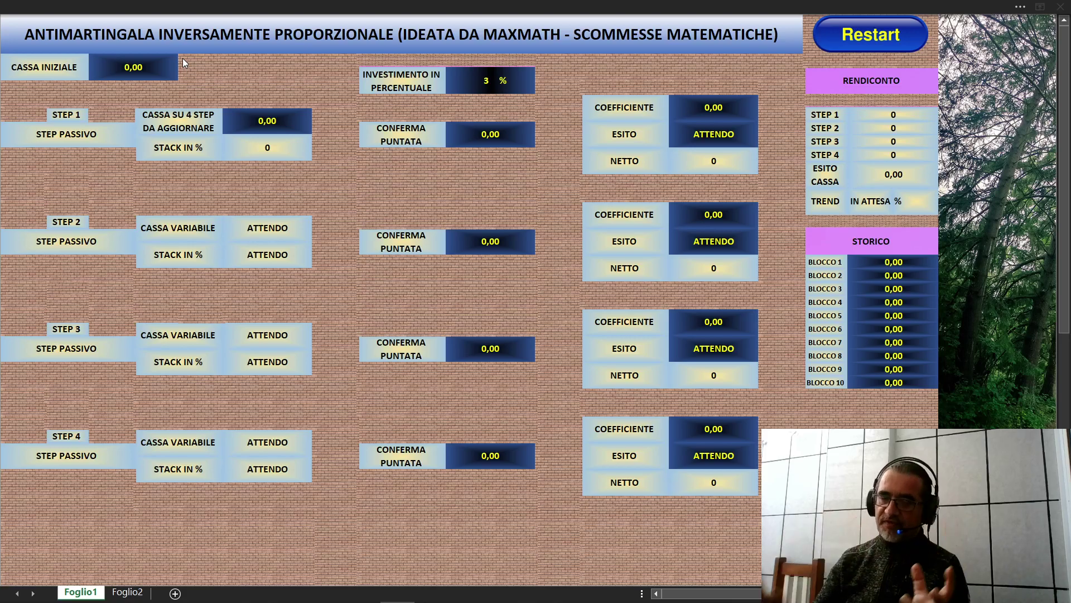
# Switch to Foglio2 and scroll through the empty STORICO A 30 BLOCCHI tables
pyautogui.click(126, 592)
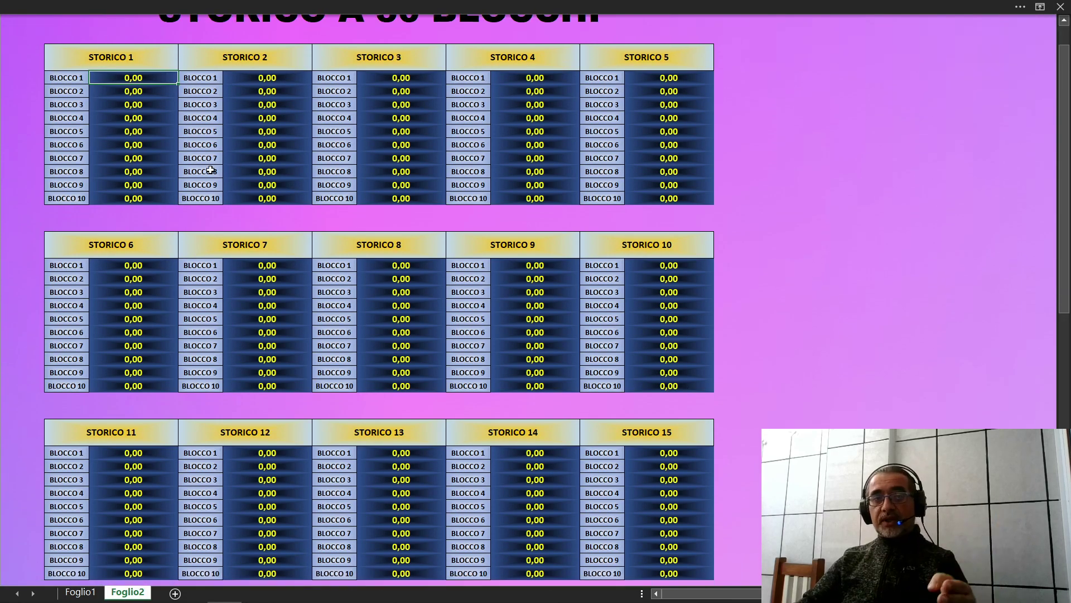
pyautogui.scroll(-7, 210, 170)
pyautogui.scroll(-2, 210, 169)
pyautogui.scroll(-2, 210, 170)
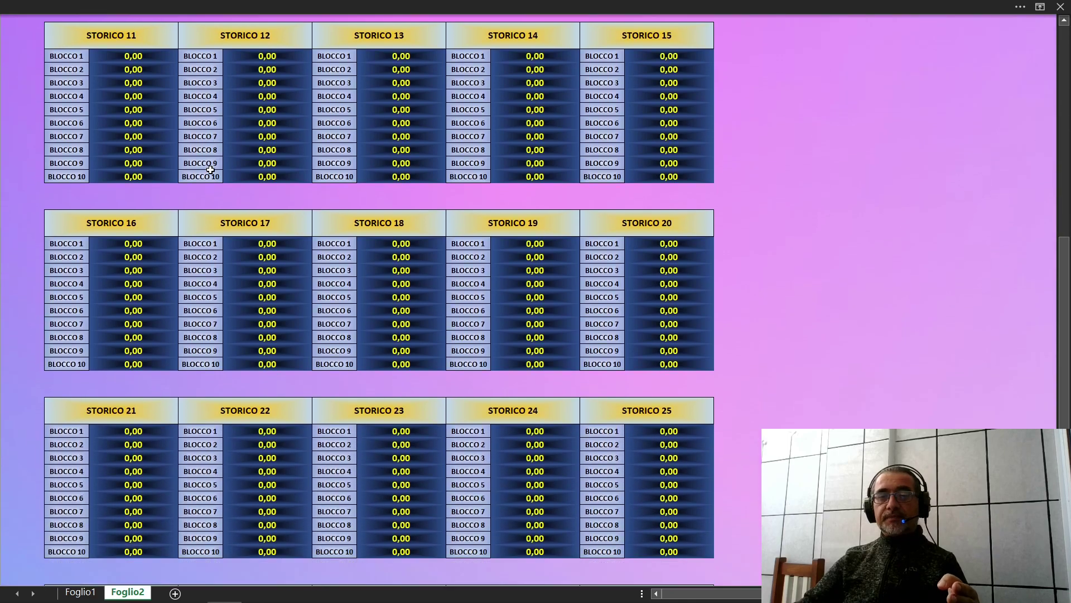
pyautogui.scroll(-1, 210, 169)
pyautogui.scroll(-1, 211, 169)
pyautogui.scroll(12, 210, 170)
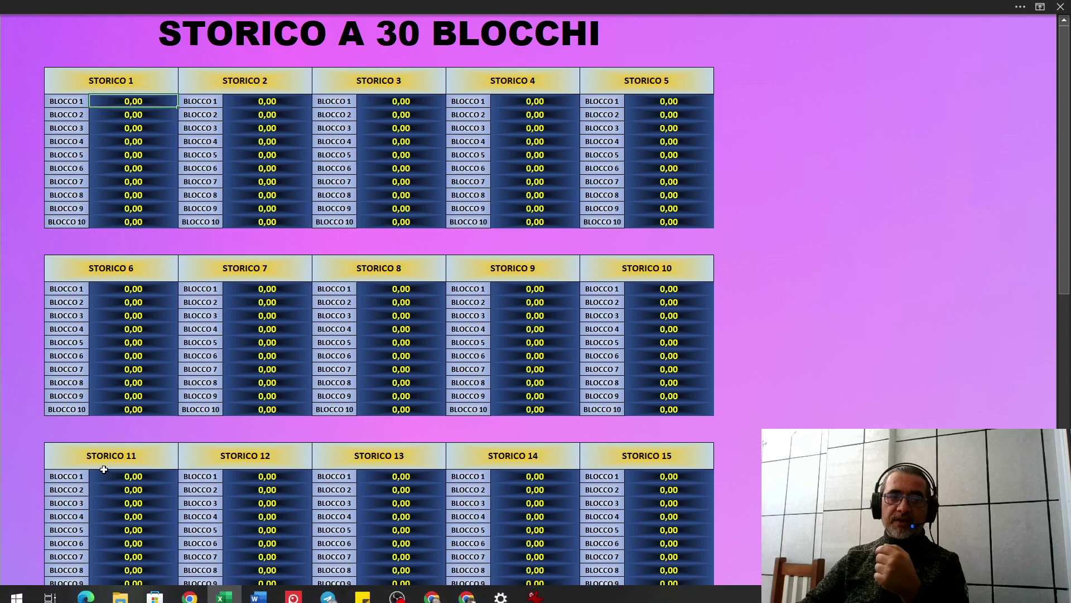
# Switch back to the Foglio1 Antimartingala sheet
pyautogui.click(78, 592)
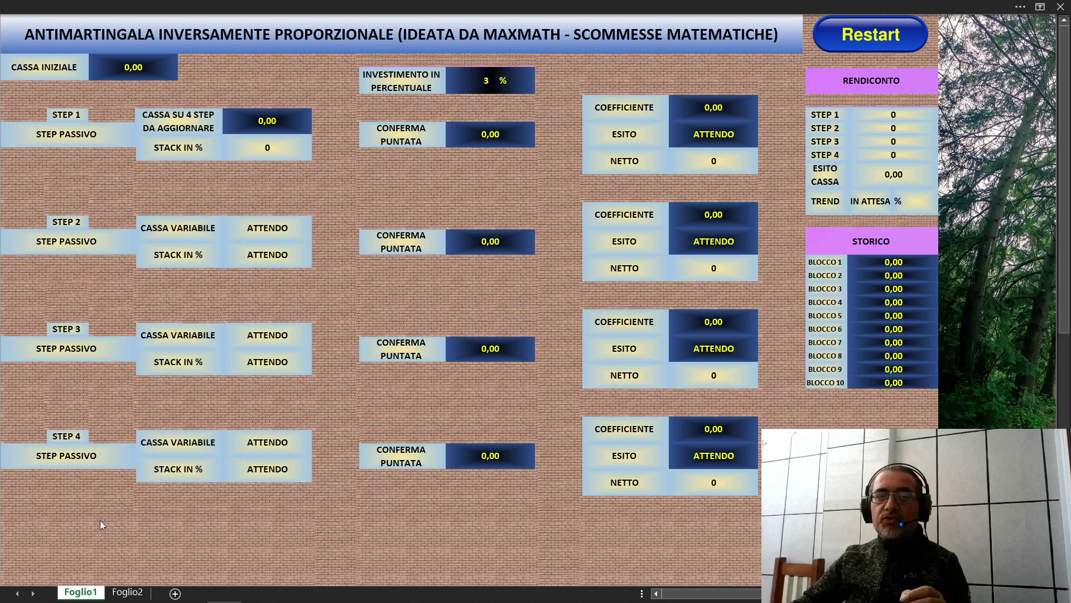
# Enter 250 in both CASSA INIZIALE and CASSA SU 4 STEP DA AGGIORNARE
pyautogui.click(128, 66)
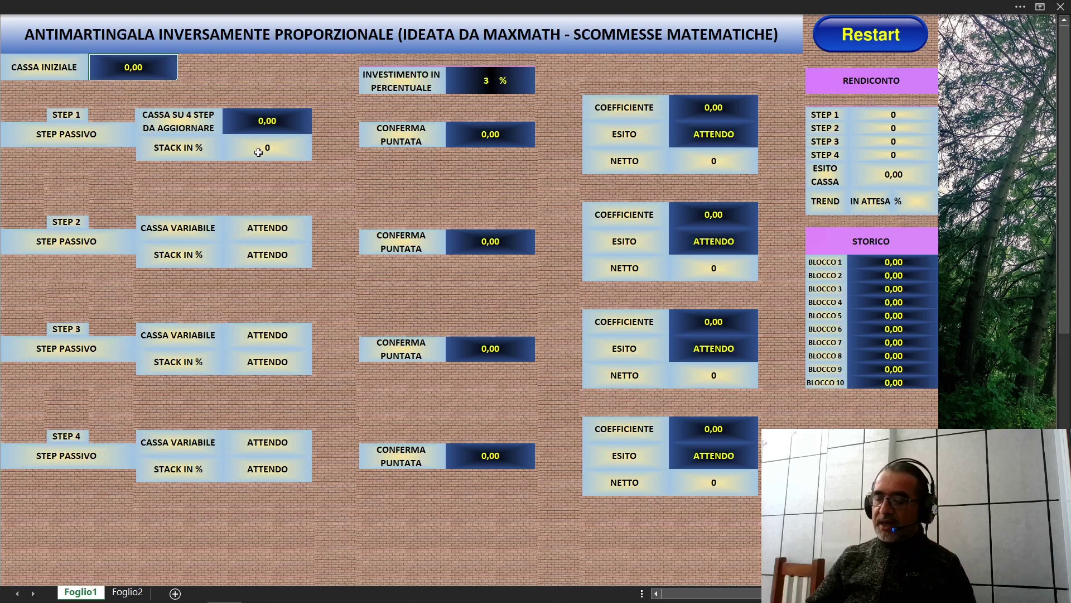
pyautogui.write('2')
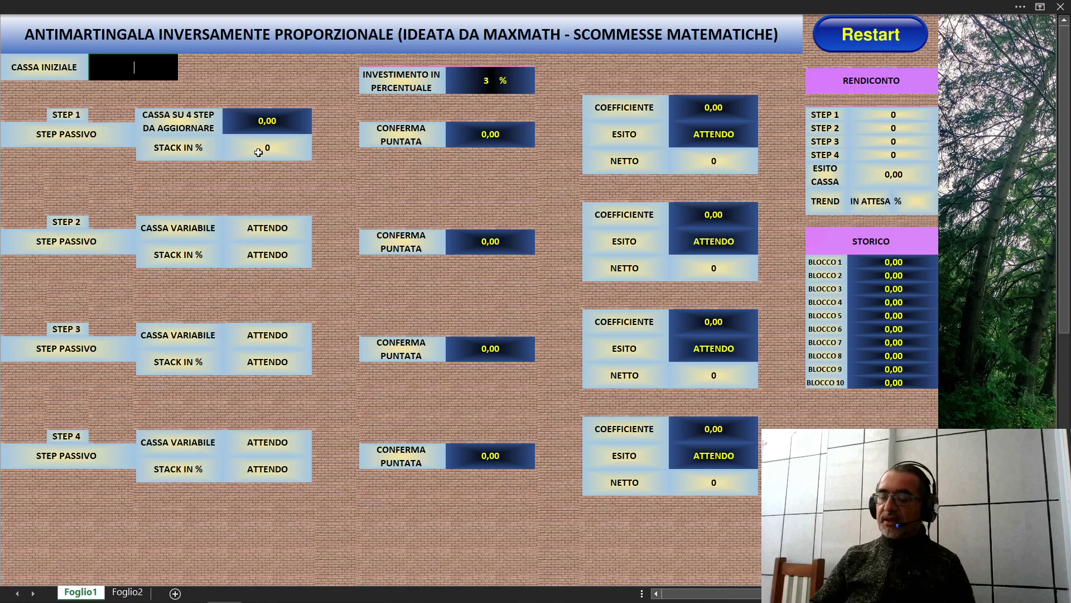
pyautogui.write('50')
pyautogui.press('Return')
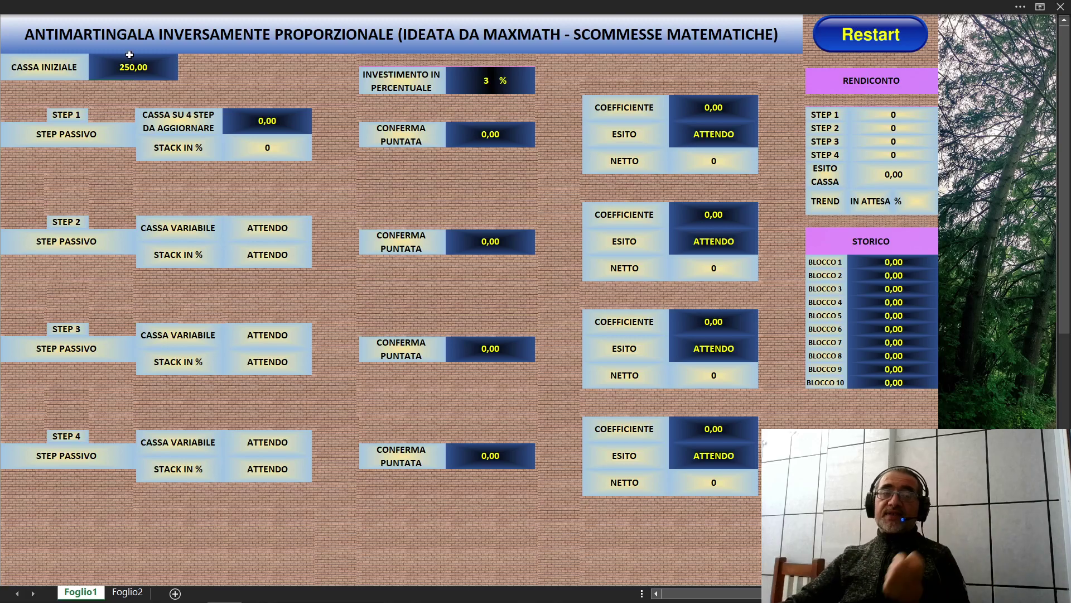
pyautogui.click(263, 120)
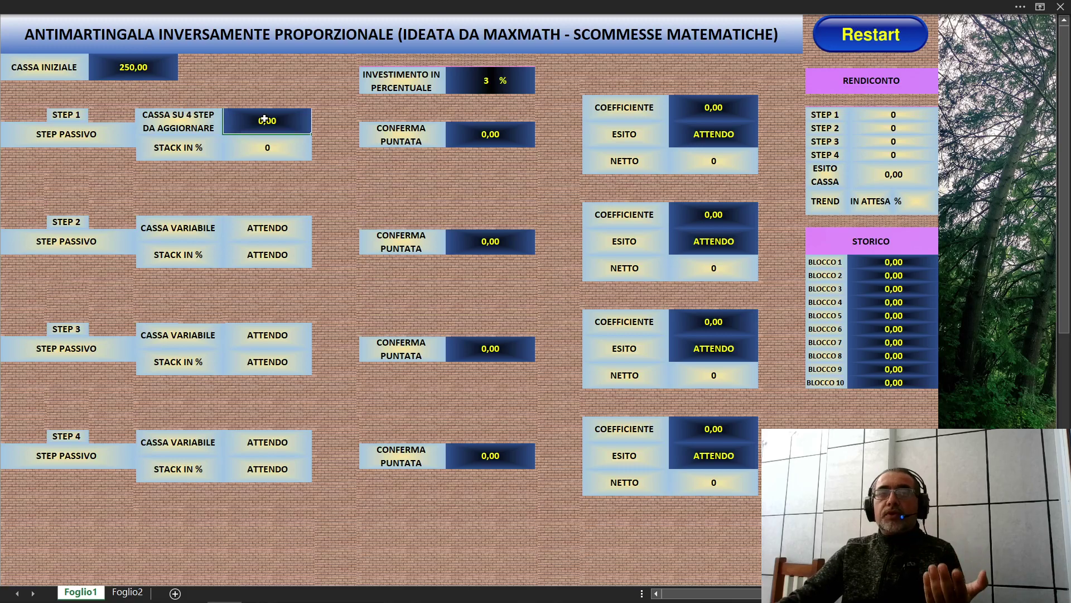
pyautogui.write('250')
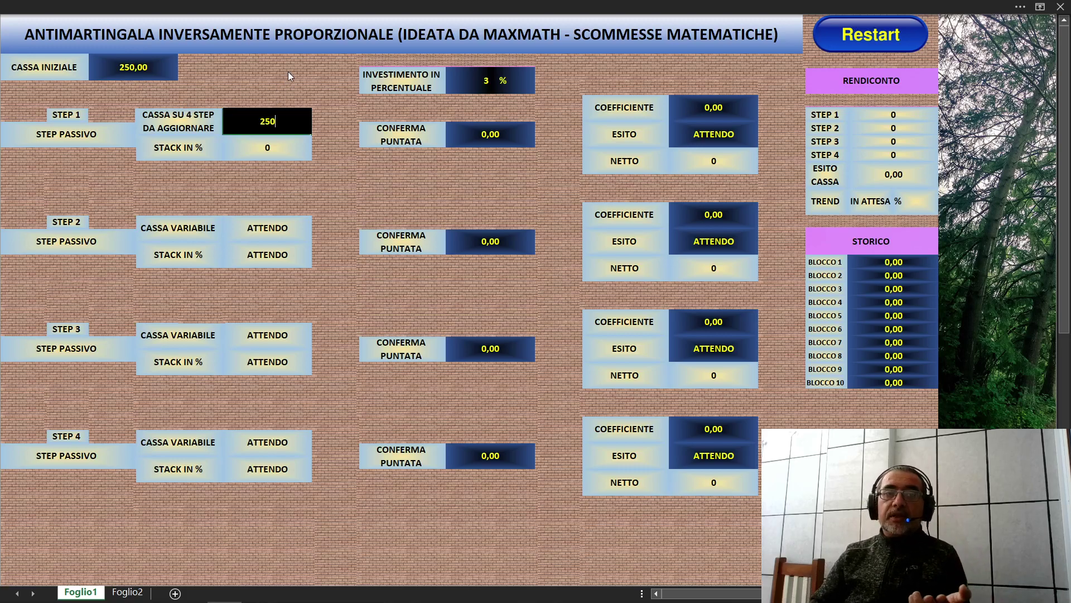
pyautogui.press('Return')
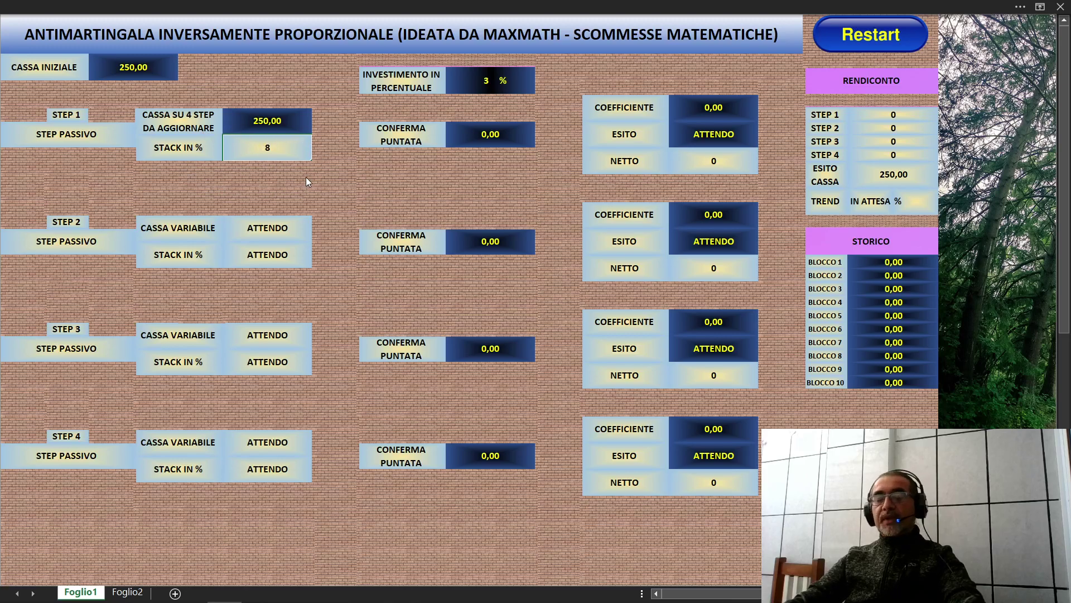
pyautogui.click(476, 83)
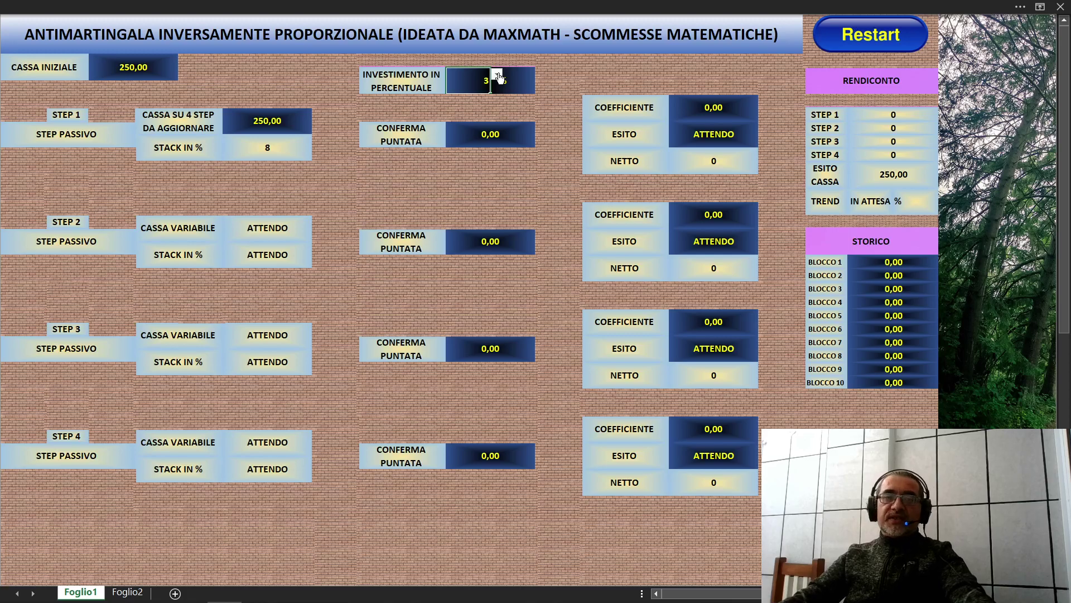
pyautogui.click(497, 77)
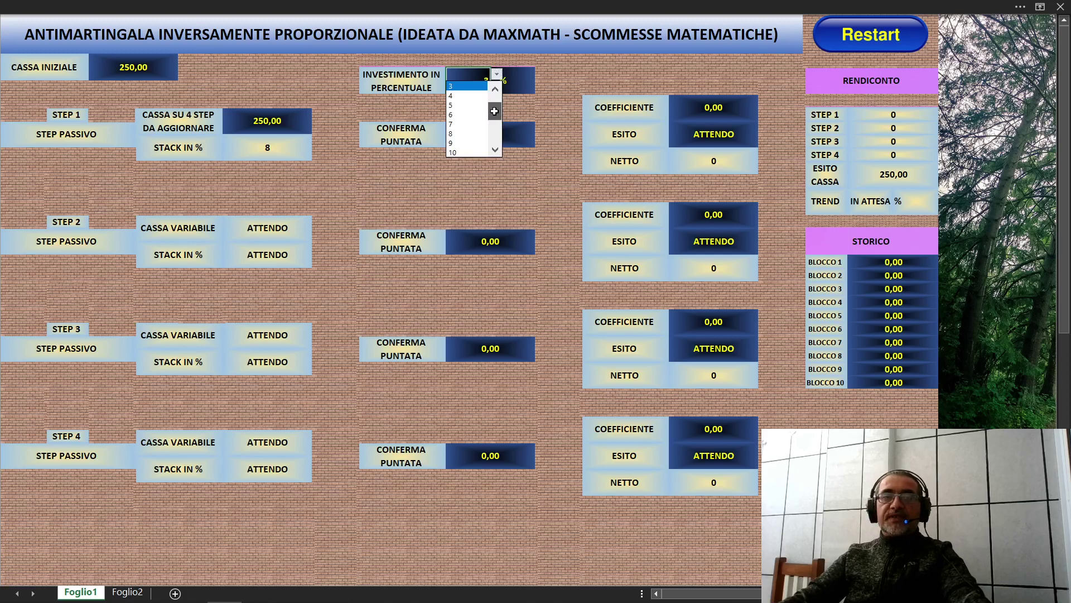
pyautogui.moveTo(492, 114)
pyautogui.mouseDown()
pyautogui.moveTo(495, 98)
pyautogui.moveTo(494, 153)
pyautogui.mouseUp()
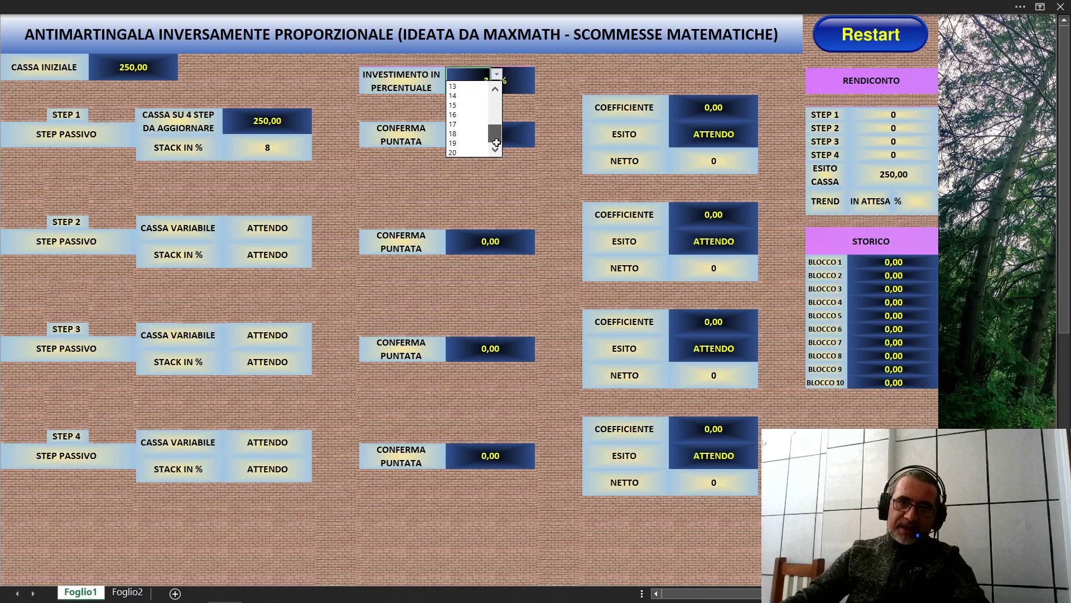
pyautogui.moveTo(495, 134); pyautogui.dragTo(497, 98)
pyautogui.click(471, 114)
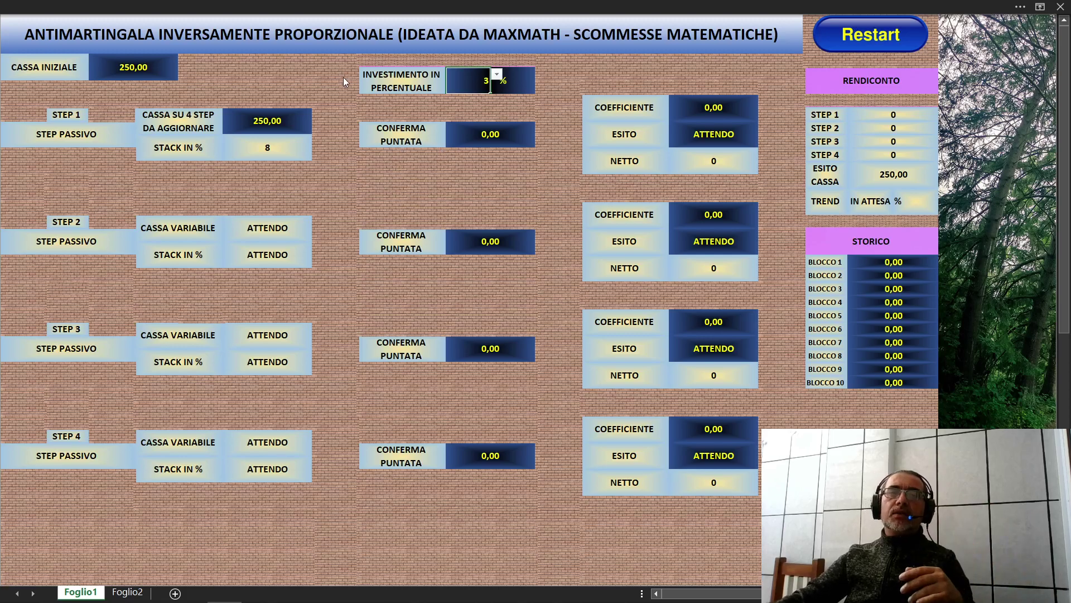
pyautogui.doubleClick(385, 81)
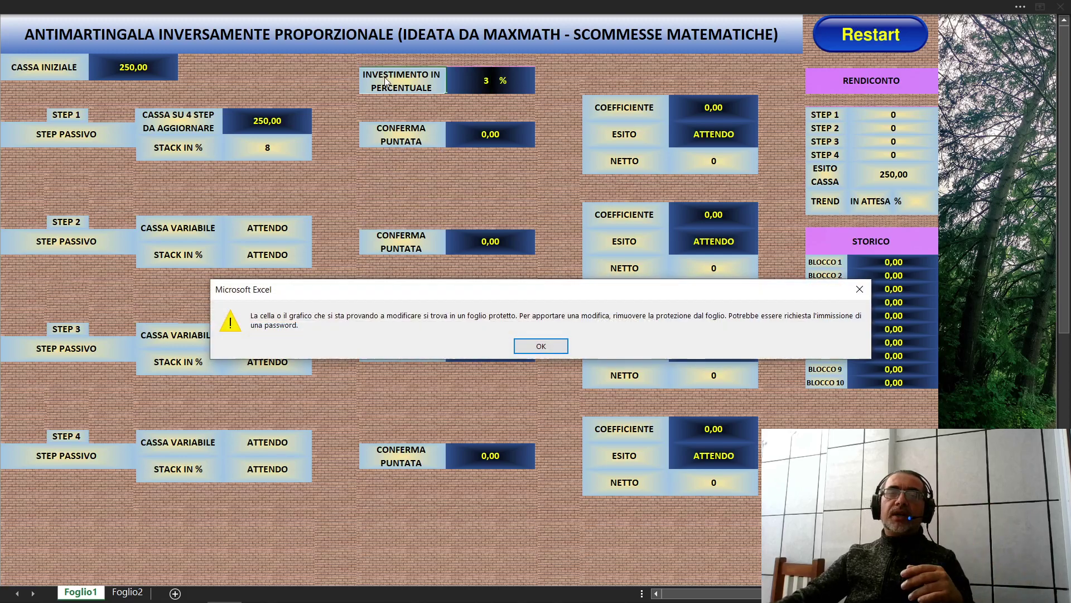
pyautogui.click(544, 346)
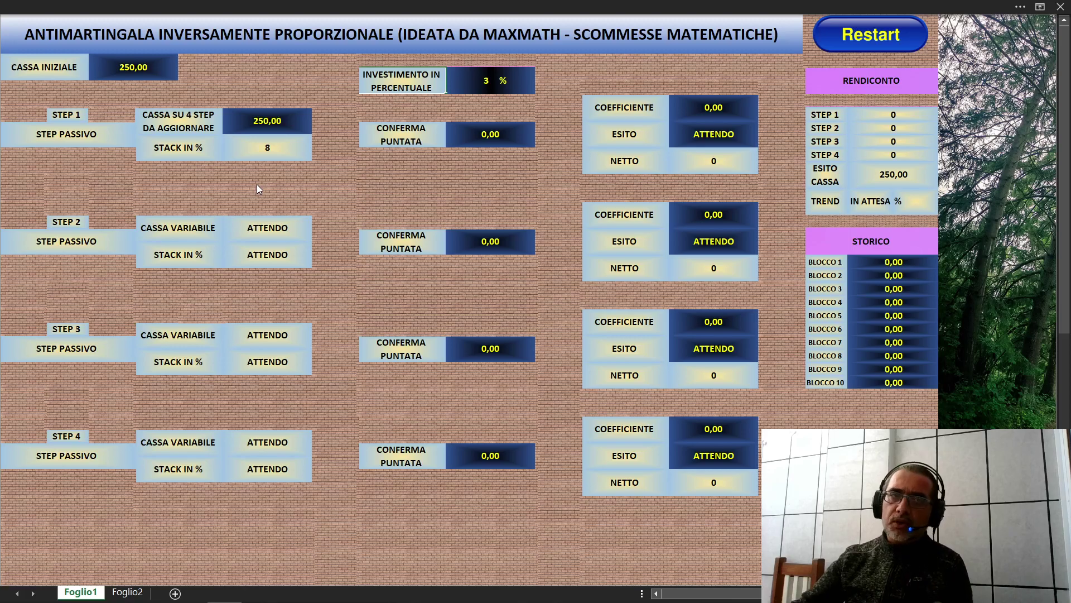
# Enter 8 as step 1's CONFERMA PUNTATA and 3,10 as its COEFFICIENTE
pyautogui.click(491, 135)
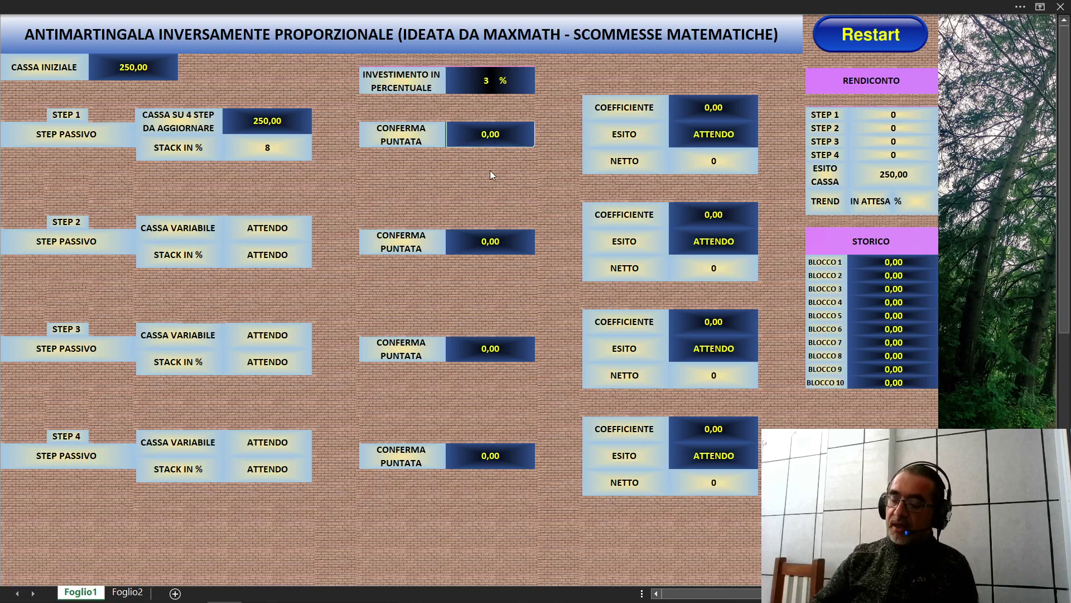
pyautogui.write('8')
pyautogui.press('Return')
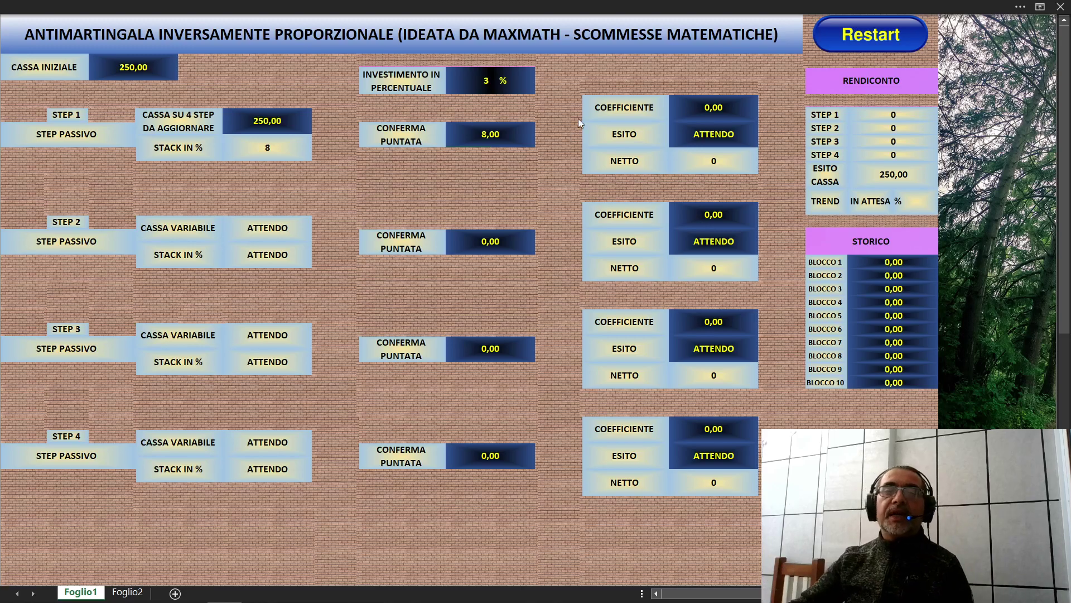
pyautogui.click(687, 107)
pyautogui.write('3,')
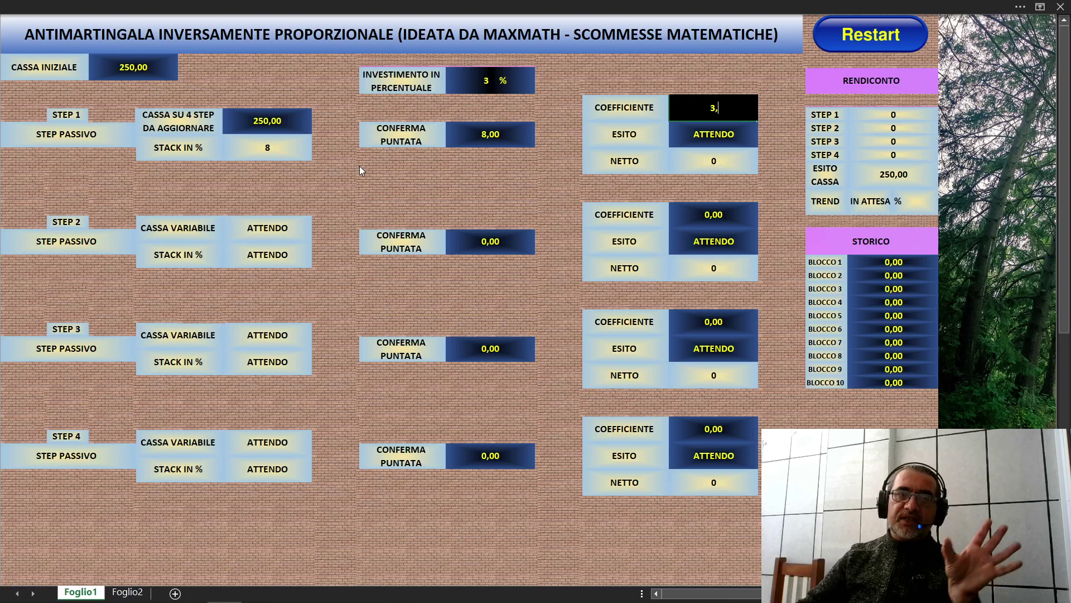
pyautogui.write('10')
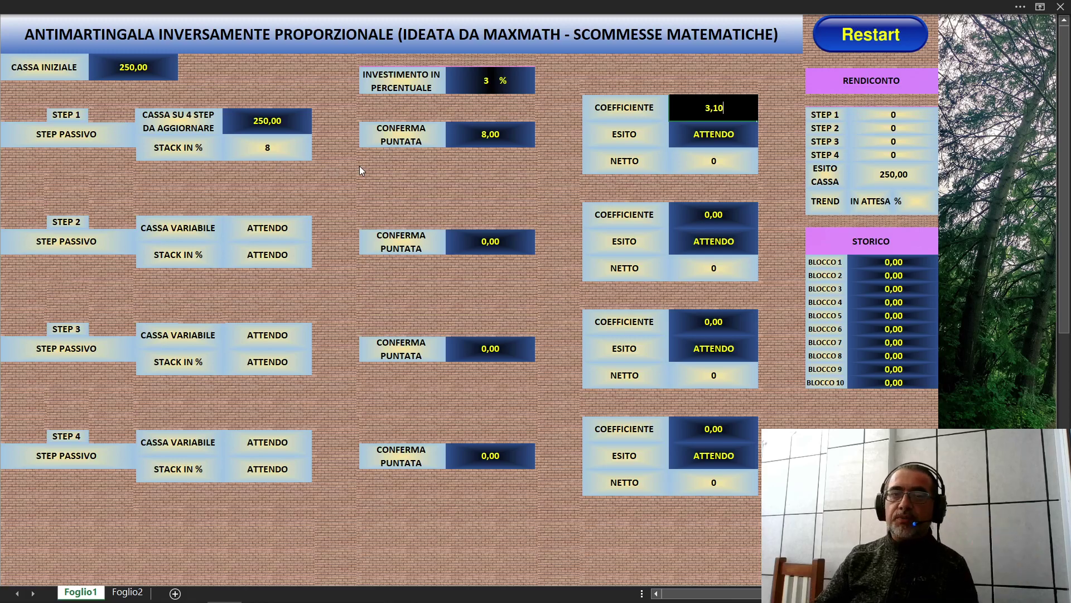
pyautogui.press('Return')
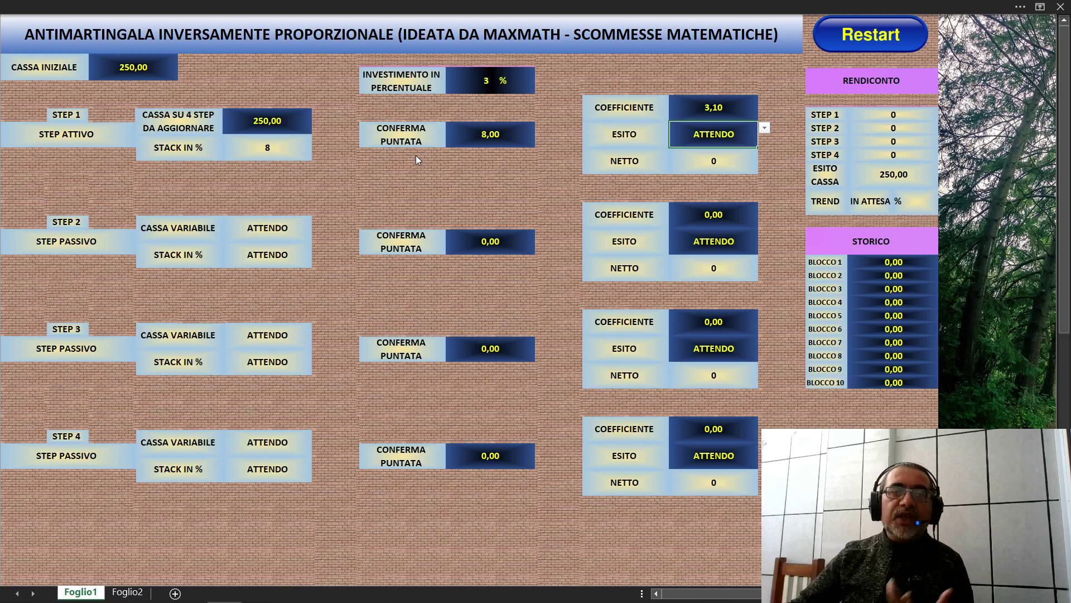
# Set step 1's ESITO to VINTA, lifting the bankroll to 266,80
pyautogui.click(764, 129)
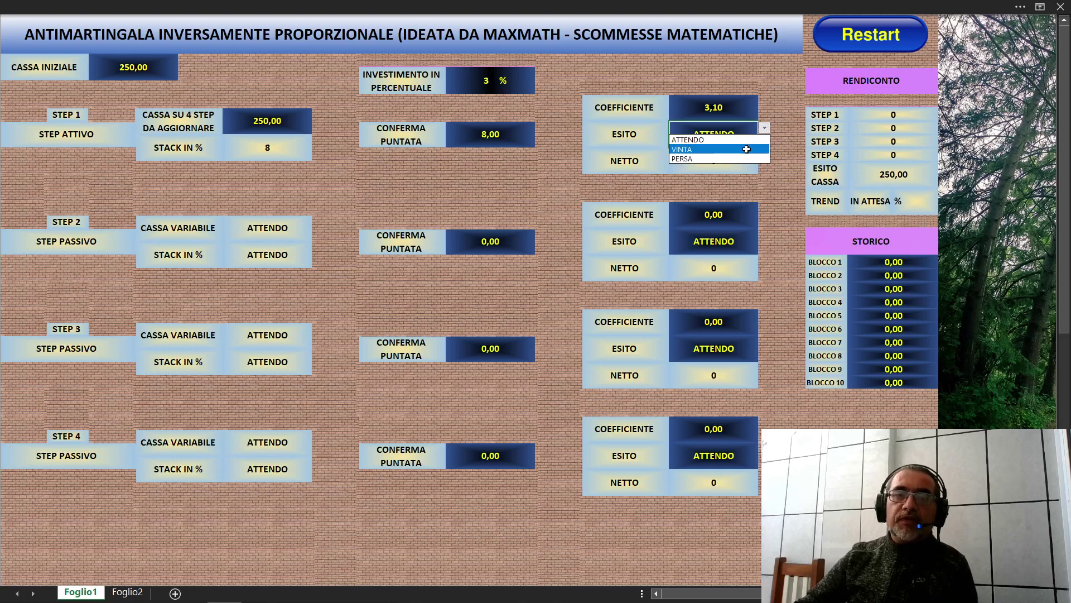
pyautogui.click(747, 149)
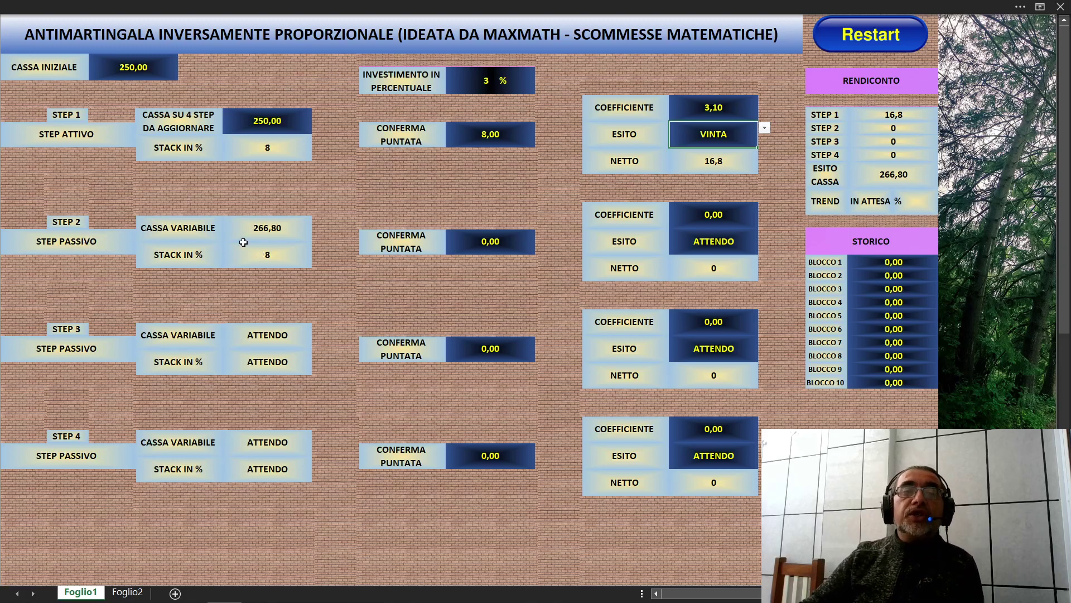
# Enter 8 as step 2's CONFERMA PUNTATA and 3,6 as its COEFFICIENTE
pyautogui.click(483, 239)
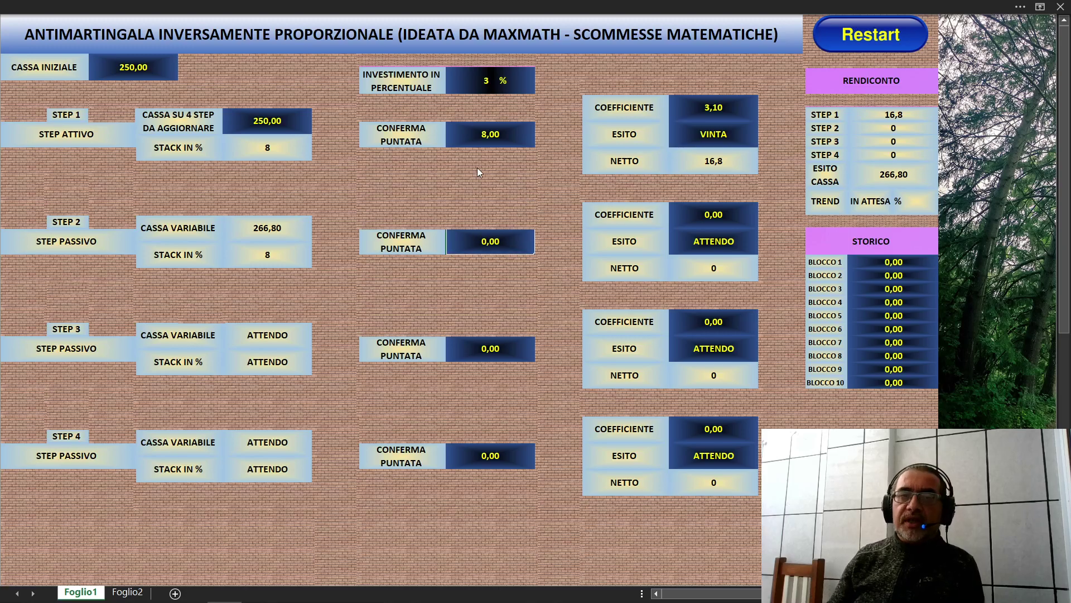
pyautogui.write('8')
pyautogui.press('Return')
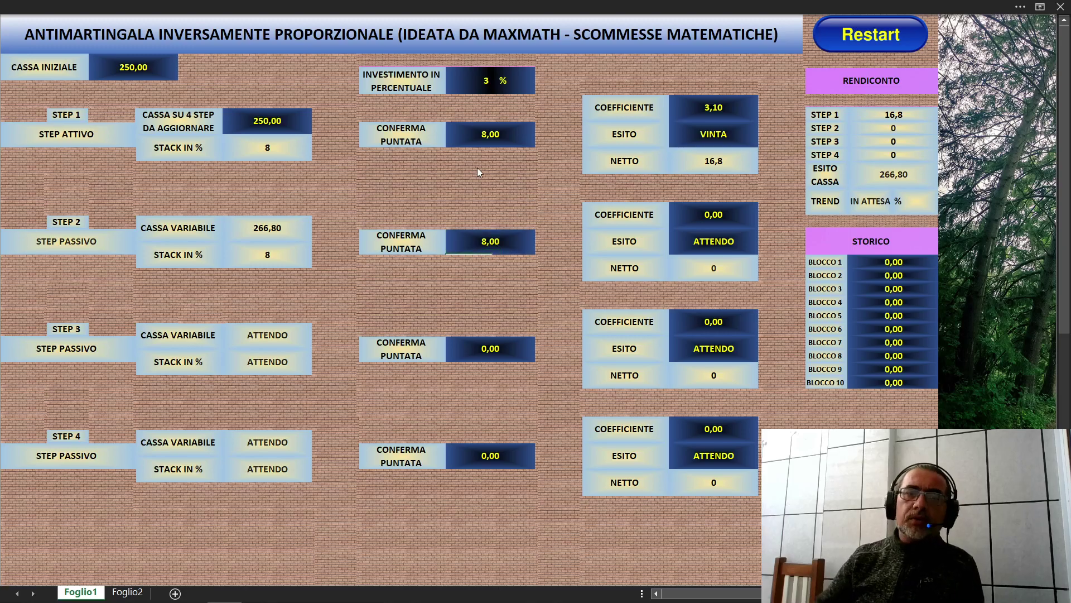
pyautogui.click(723, 214)
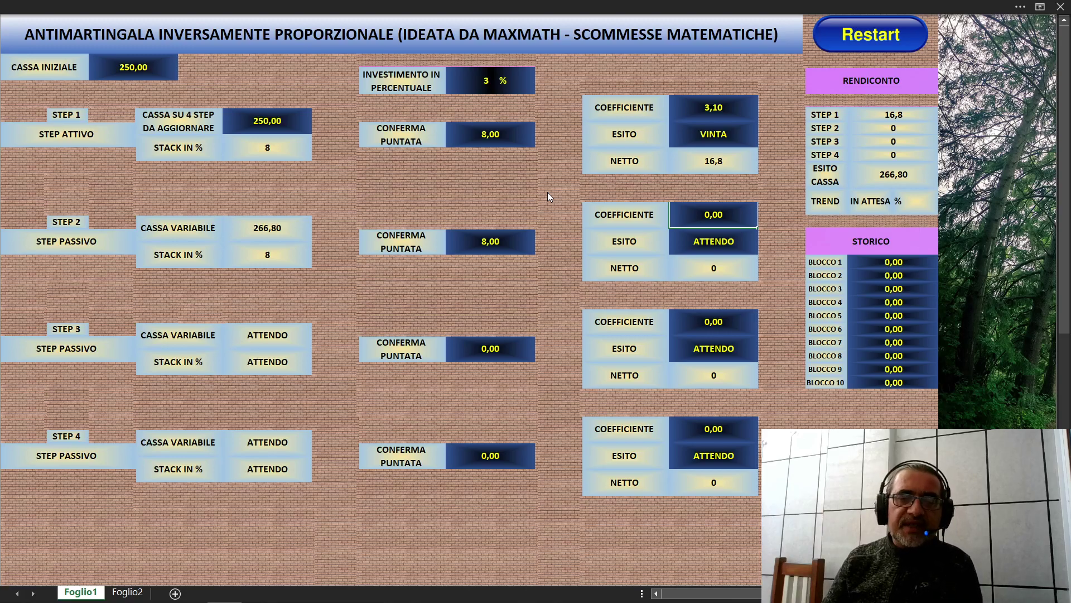
pyautogui.write('3,')
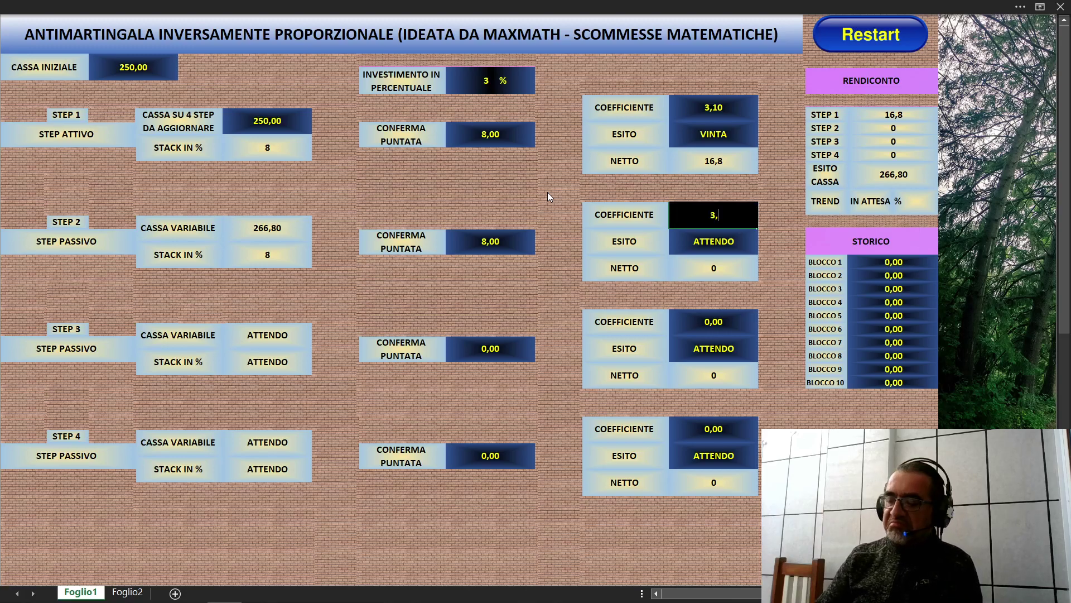
pyautogui.write('6')
pyautogui.press('Return')
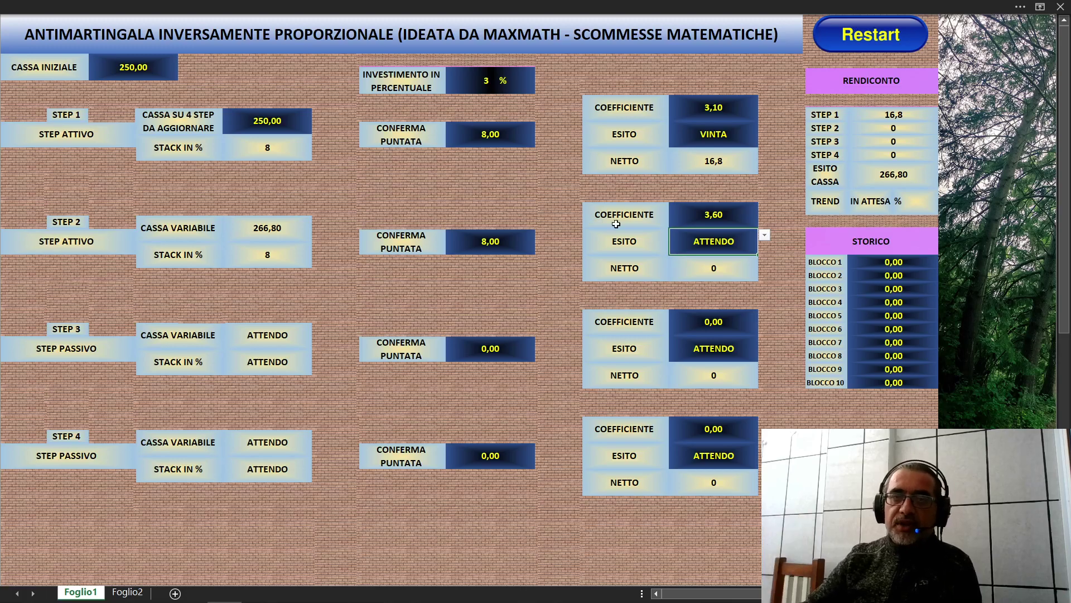
pyautogui.click(764, 235)
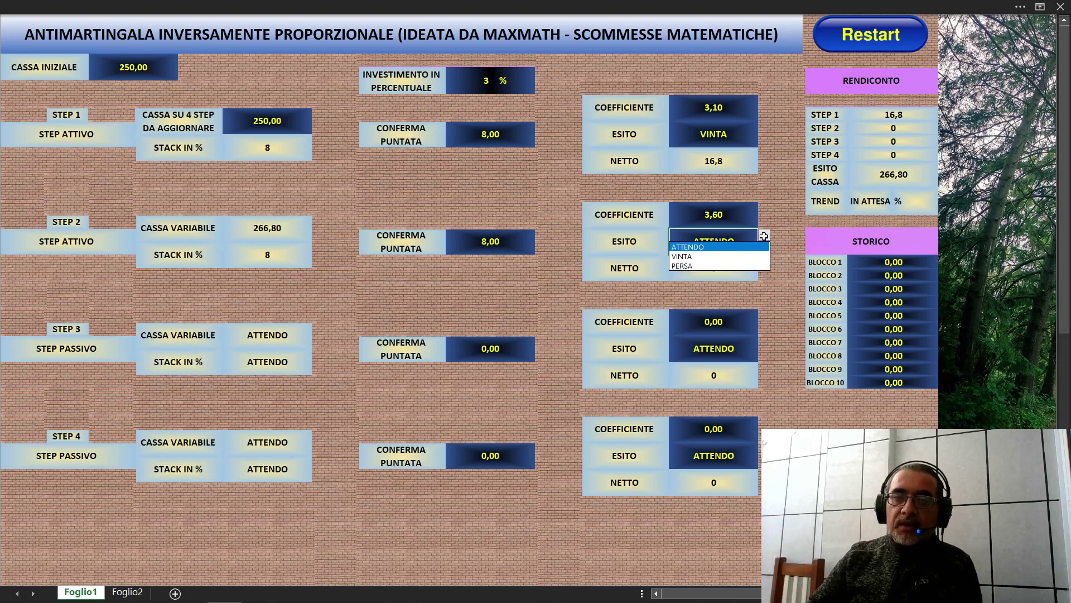
# Set step 2's ESITO to VINTA (cash 287,60) and set step 3's stake to 9,00
pyautogui.click(725, 255)
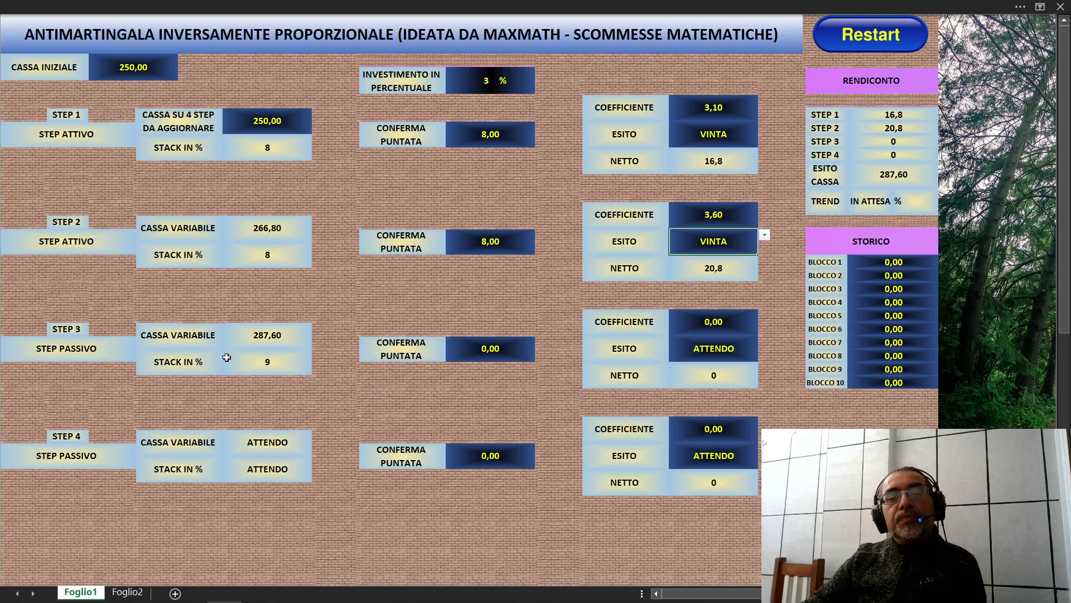
pyautogui.click(498, 348)
pyautogui.write('9')
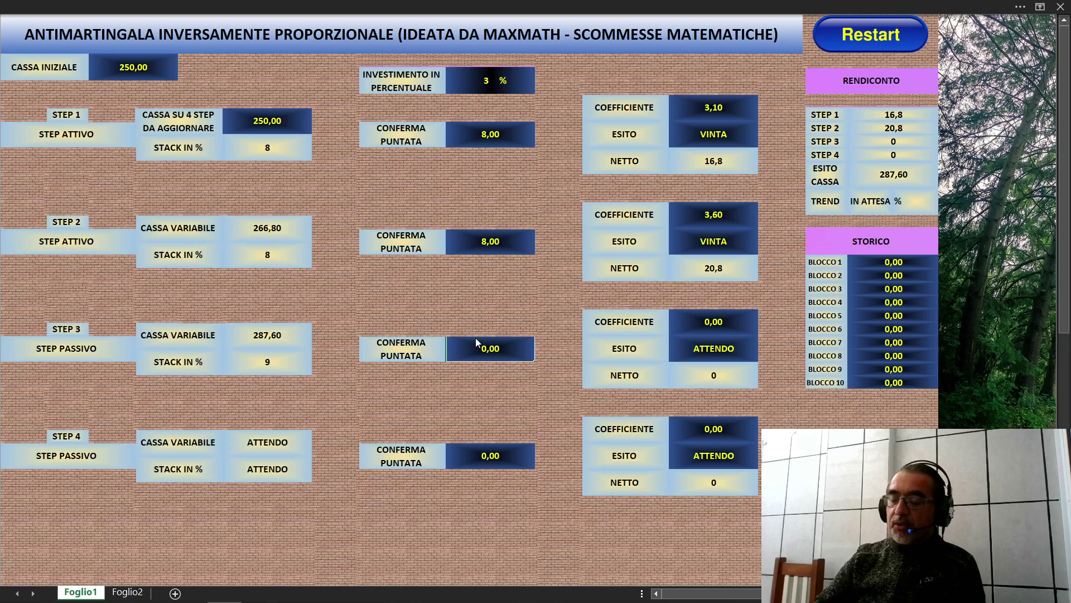
# Enter coefficient 3 for step 3, mark it PERSA, and set step 4's stake to 8,00
pyautogui.click(698, 326)
pyautogui.press('BackSpace')
pyautogui.write('3')
pyautogui.press('Return')
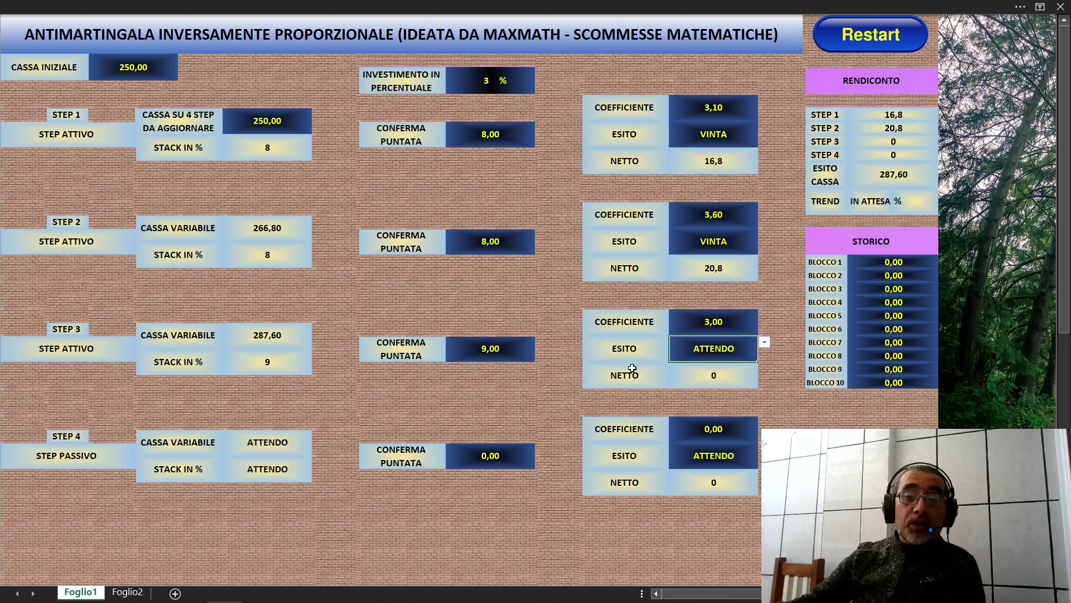
pyautogui.click(765, 342)
pyautogui.click(735, 373)
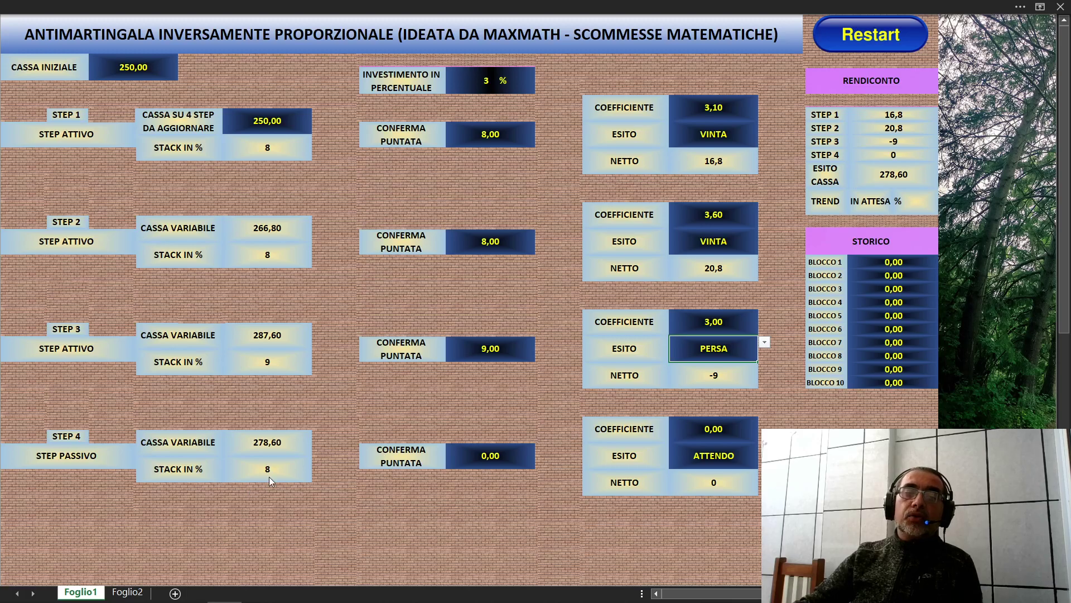
pyautogui.click(499, 454)
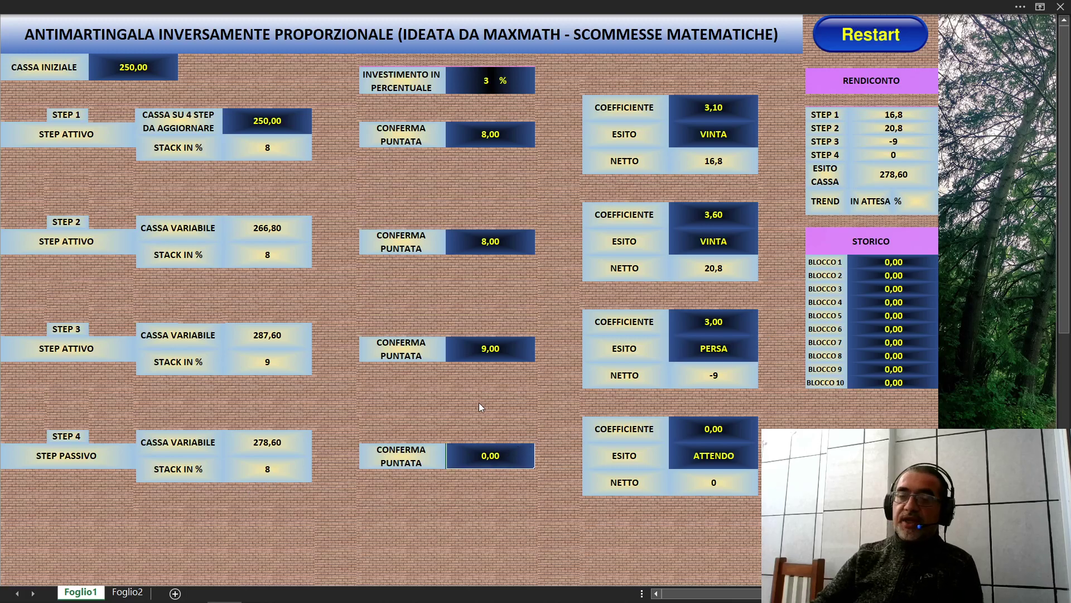
# Enter 3,20 as step 4's COEFFICIENTE
pyautogui.click(725, 434)
pyautogui.write('3,')
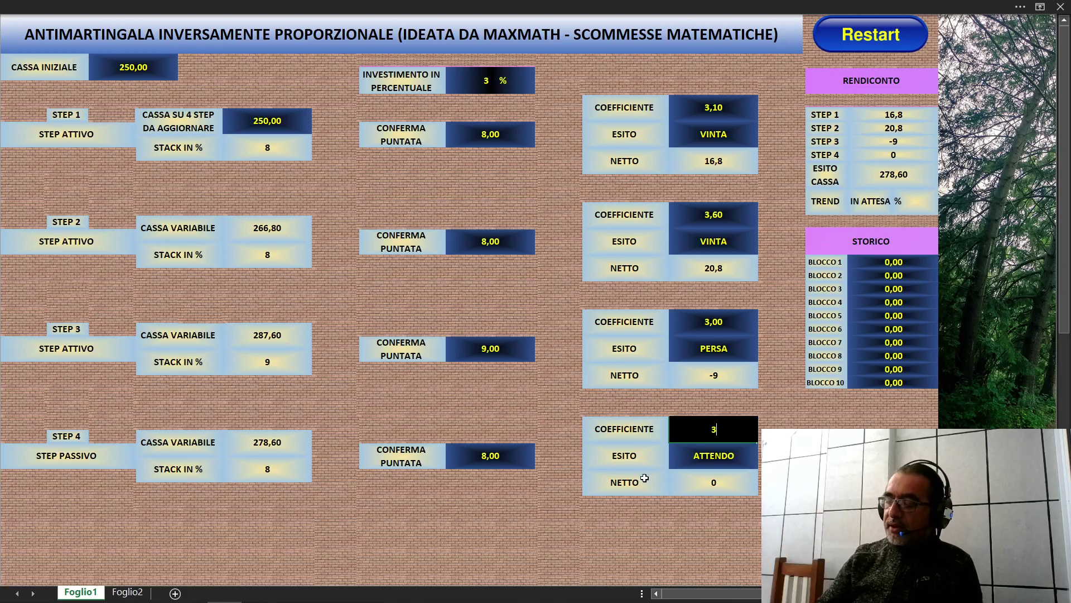
pyautogui.write('20')
pyautogui.press('Return')
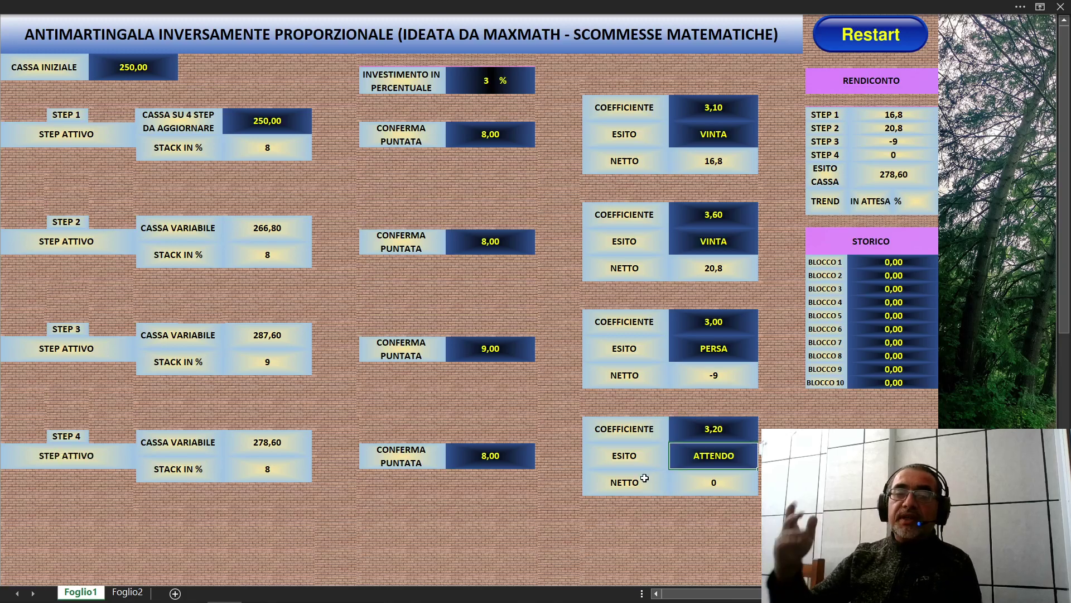
# Set step 4's ESITO to VINTA, clearing and reselecting it, so the bankroll reaches 296,20
pyautogui.click(759, 463)
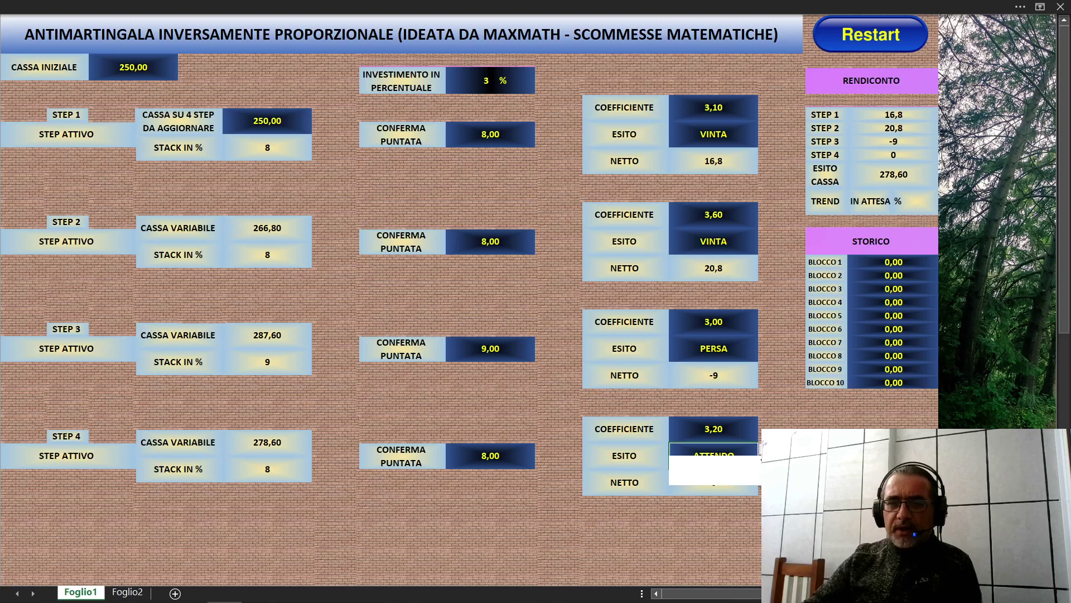
pyautogui.click(733, 472)
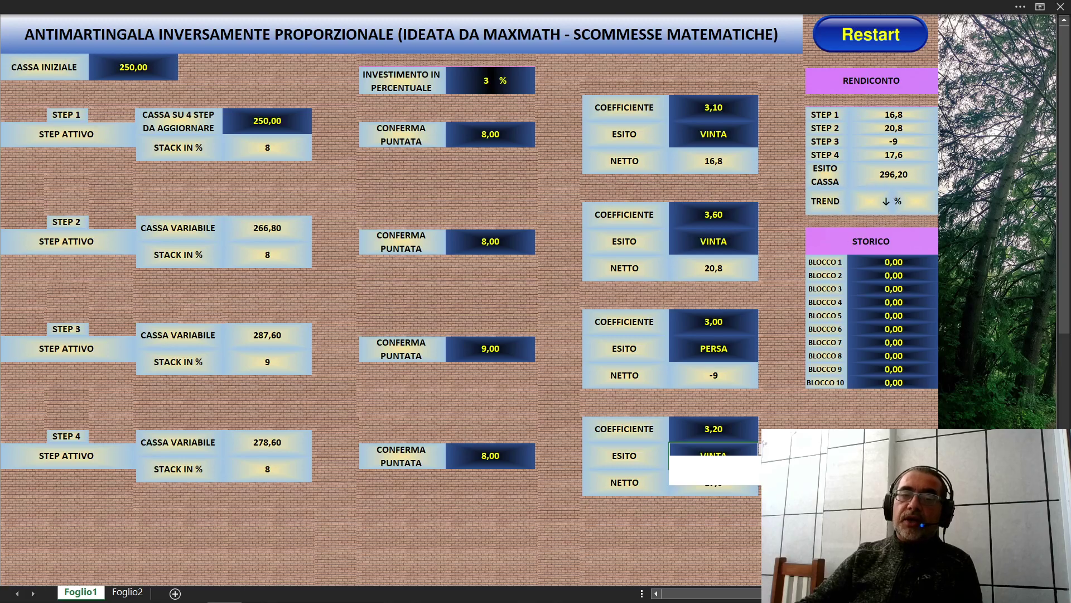
pyautogui.click(759, 464)
pyautogui.click(735, 463)
pyautogui.press('Delete')
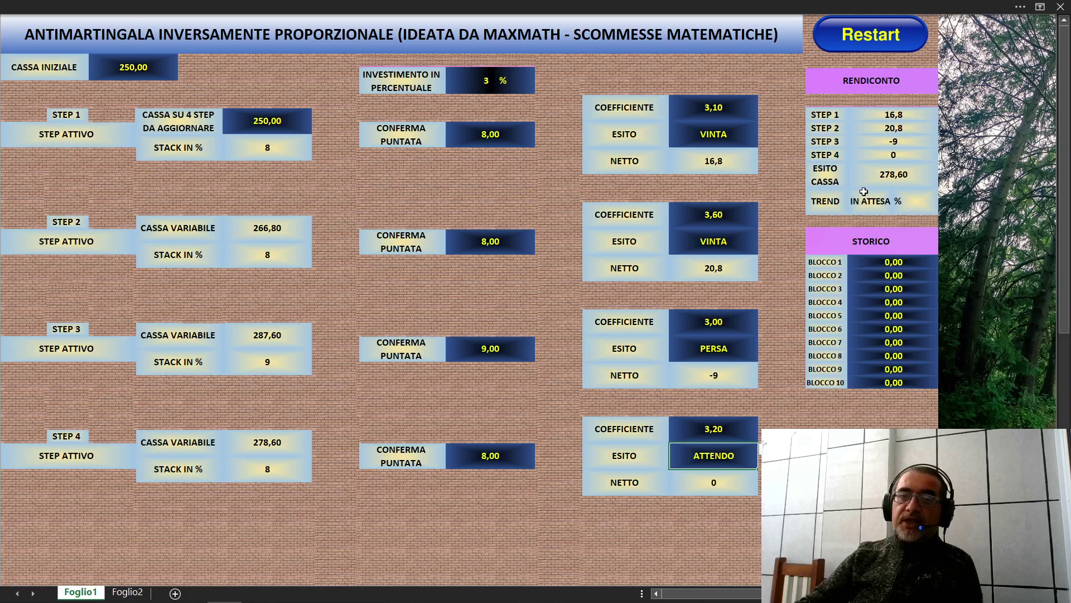
pyautogui.click(759, 462)
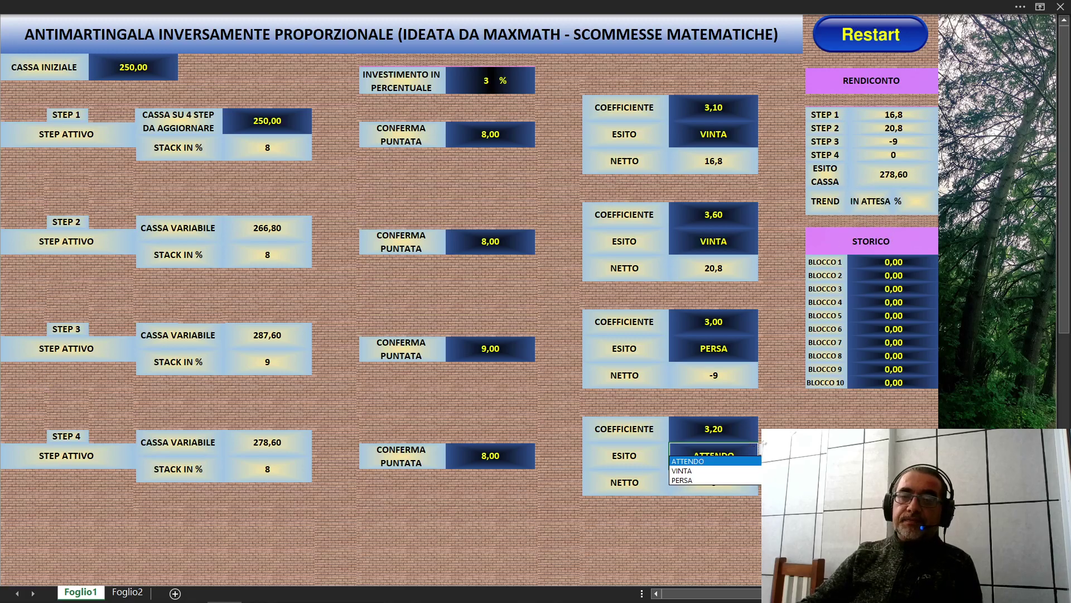
pyautogui.click(750, 472)
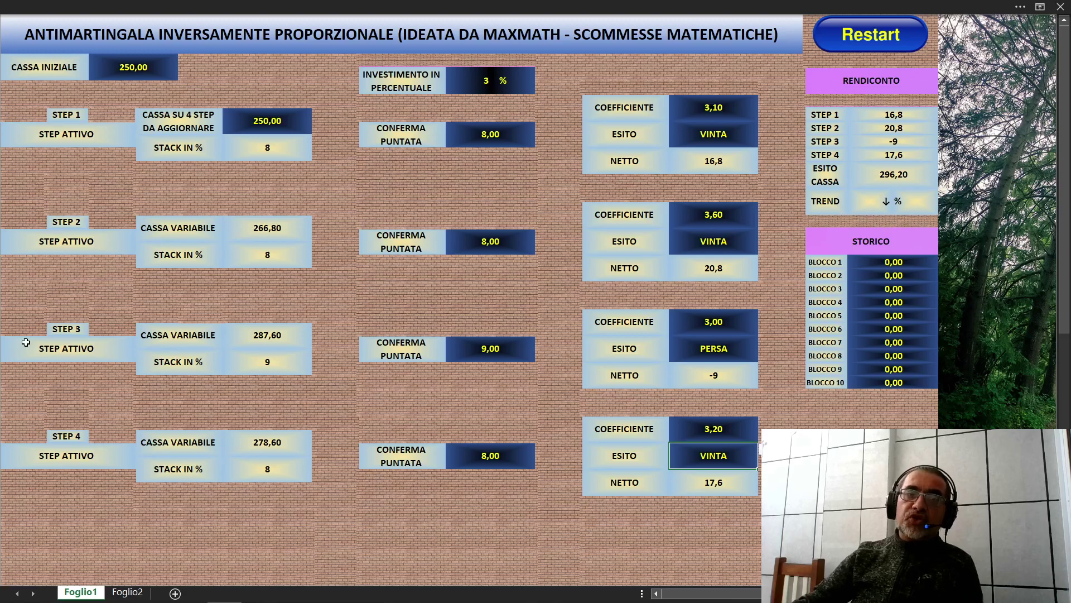
pyautogui.click(484, 85)
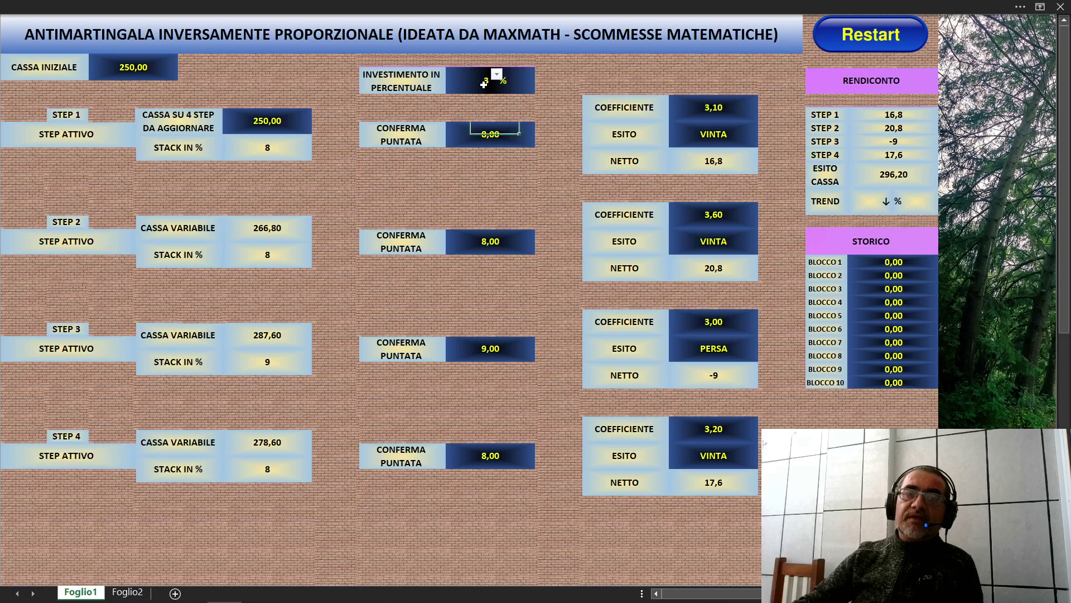
pyautogui.click(496, 79)
pyautogui.click(482, 86)
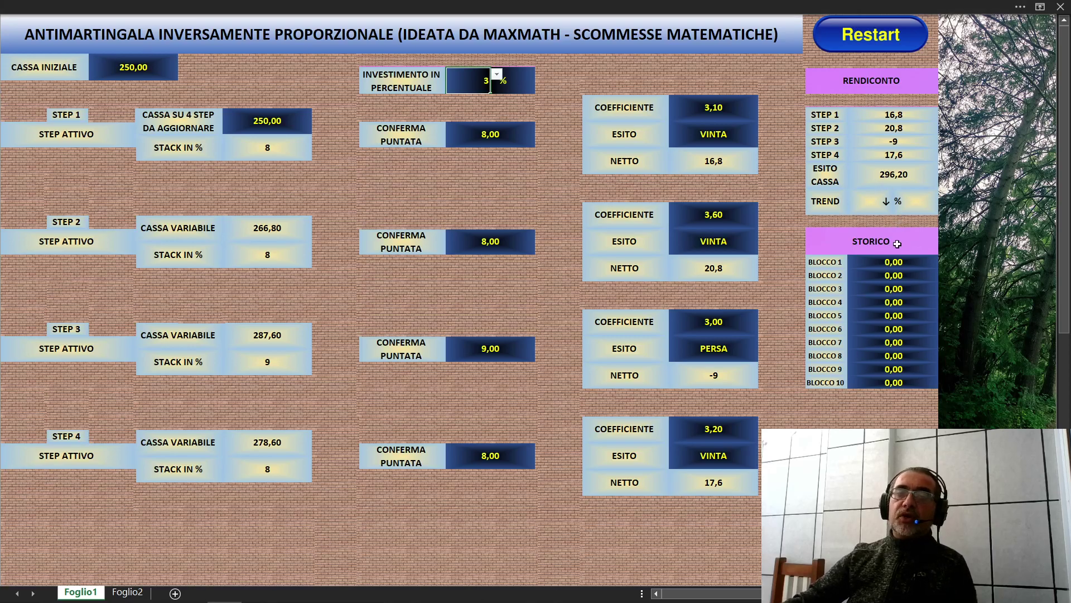
# Record 296,20 in STORICO BLOCCO 1, then Restart to clear all four steps to ATTENDO
pyautogui.click(899, 263)
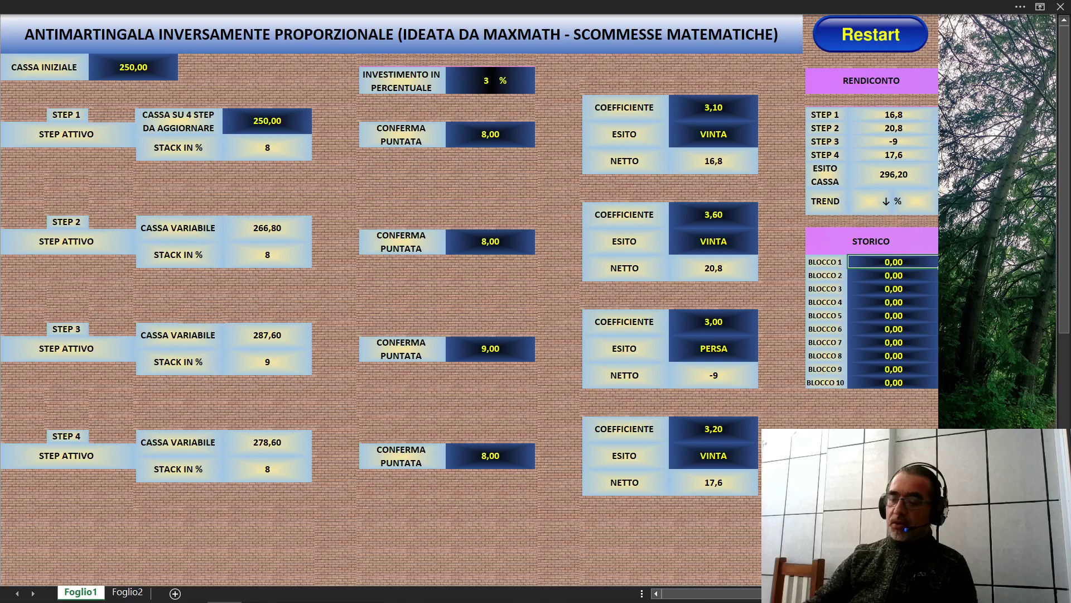
pyautogui.write('296,20')
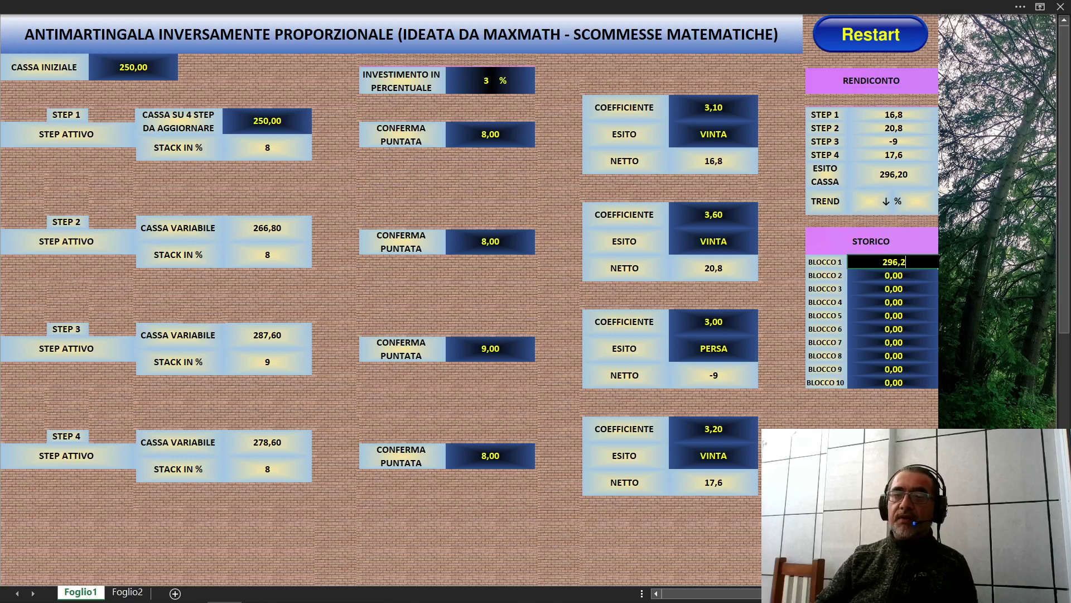
pyautogui.press('Return')
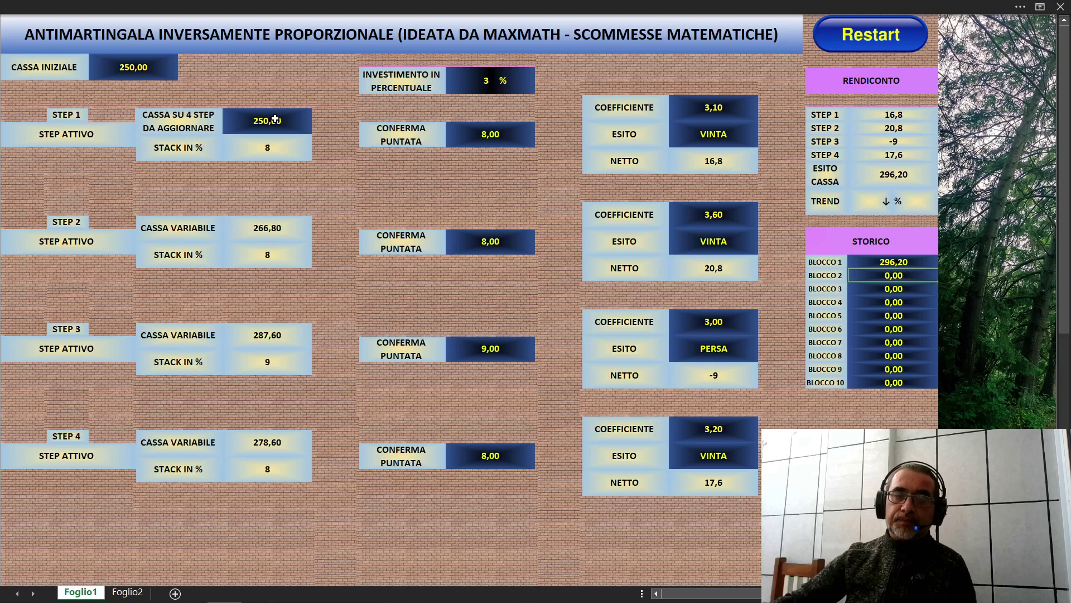
pyautogui.click(878, 36)
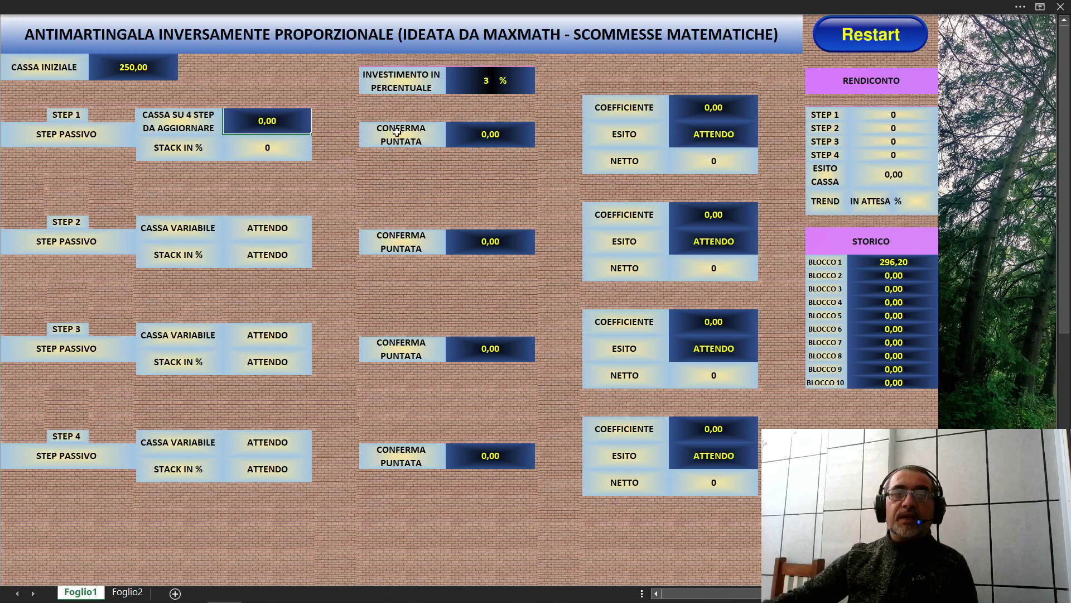
# Set INVESTIMENTO IN PERCENTUALE to 2 from its dropdown
pyautogui.click(473, 81)
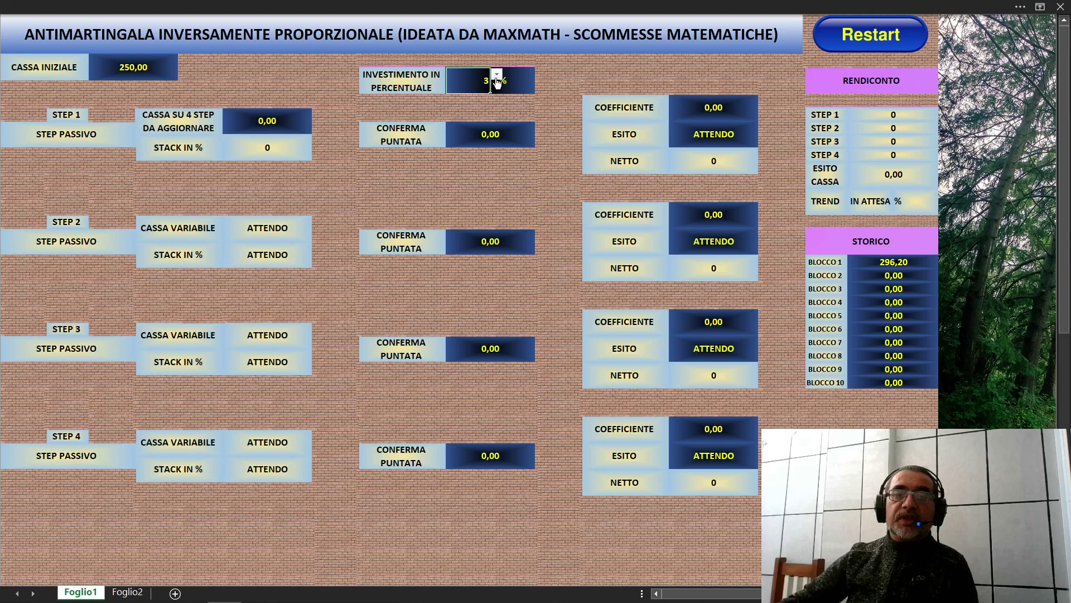
pyautogui.click(496, 75)
pyautogui.moveTo(497, 111); pyautogui.dragTo(497, 92)
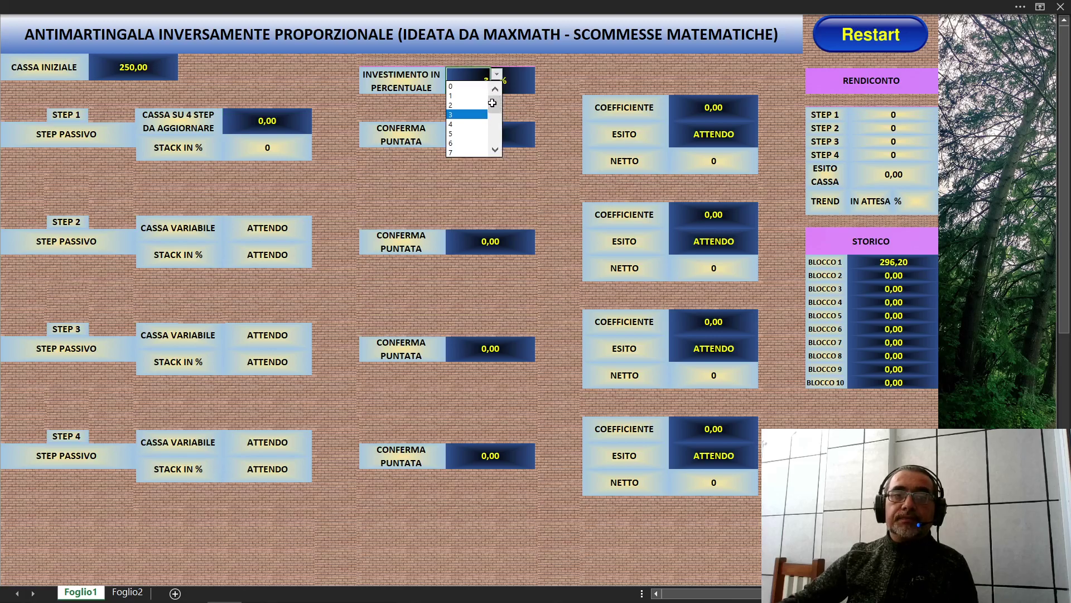
pyautogui.click(477, 109)
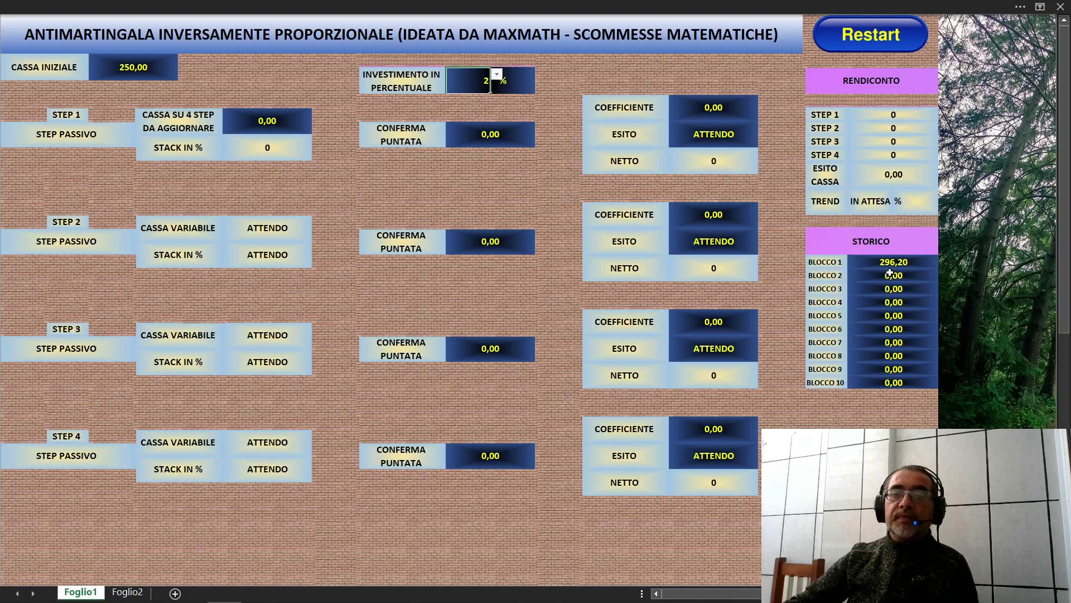
# Enter 296,20 as the CASSA SU 4 STEP DA AGGIORNARE bankroll
pyautogui.click(261, 121)
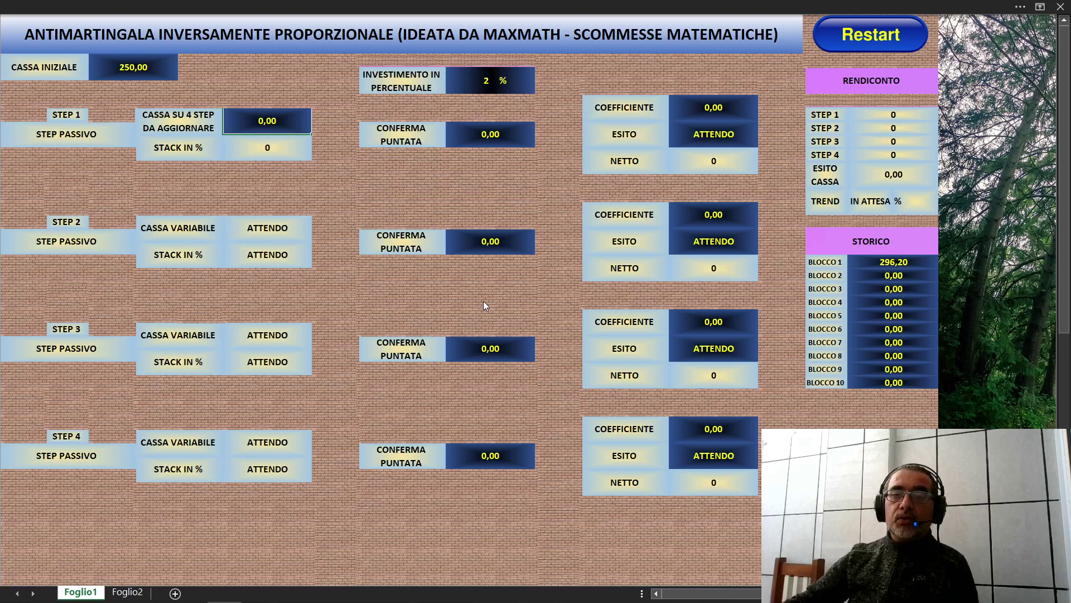
pyautogui.write('296,20')
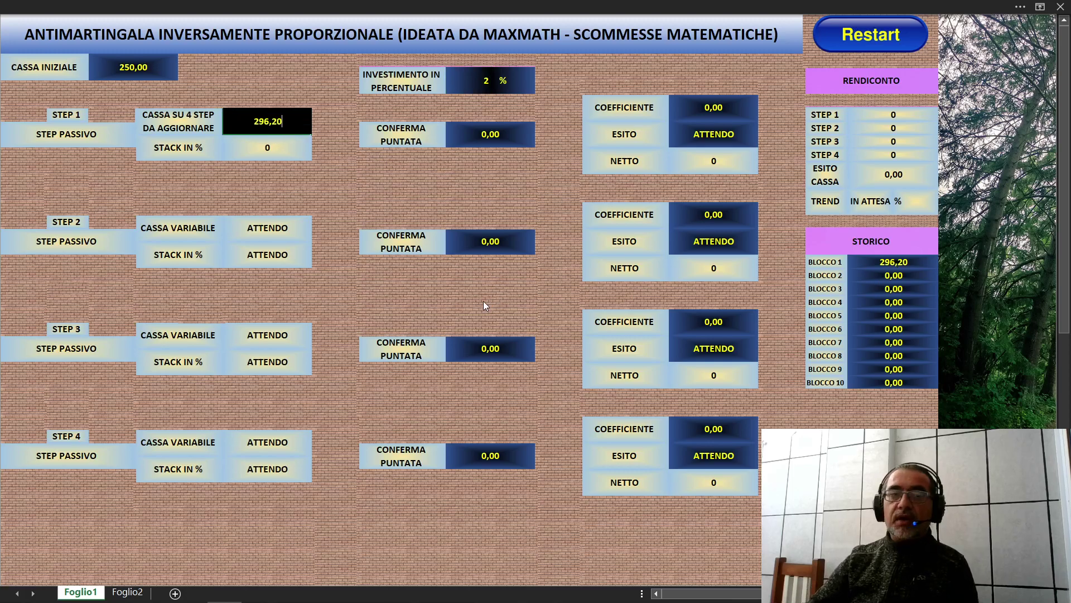
pyautogui.press('Return')
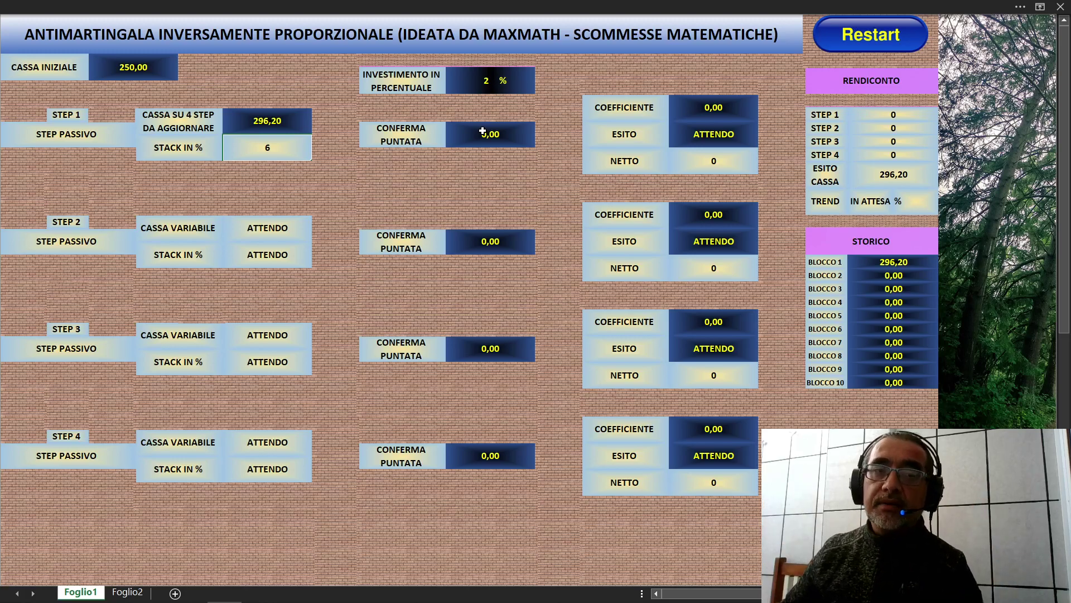
# Record step 1 with a 6 stake, coefficient 3,25, and outcome PERSA
pyautogui.click(491, 137)
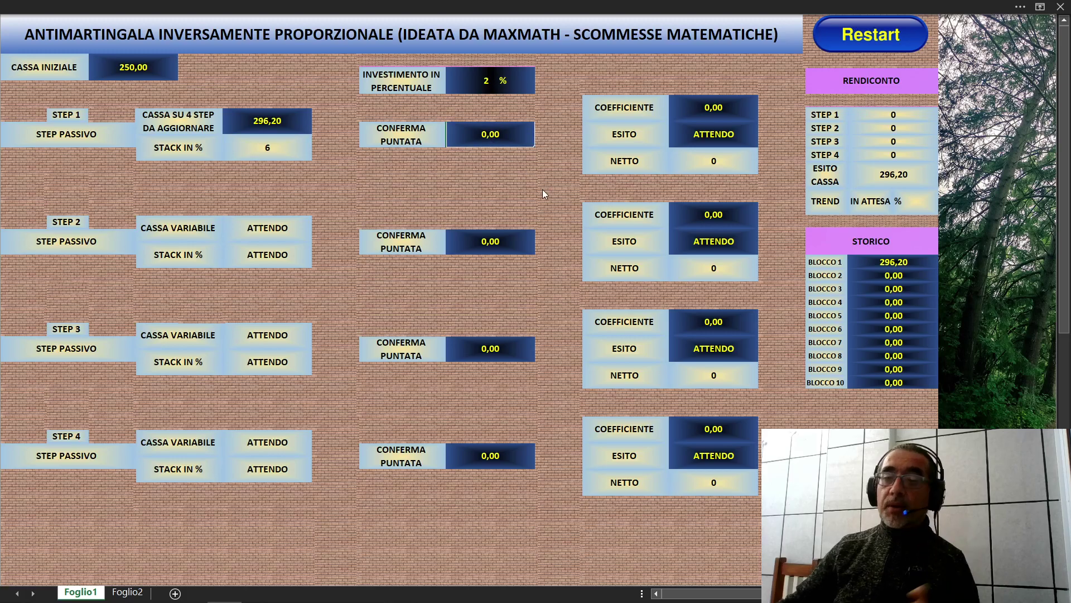
pyautogui.write('6')
pyautogui.press('Return')
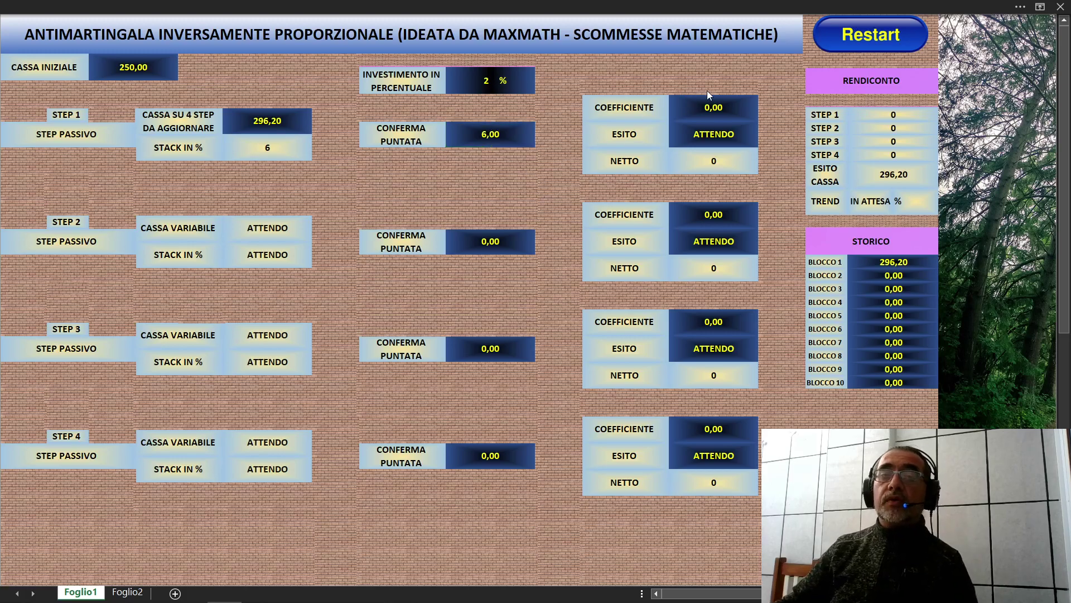
pyautogui.click(708, 110)
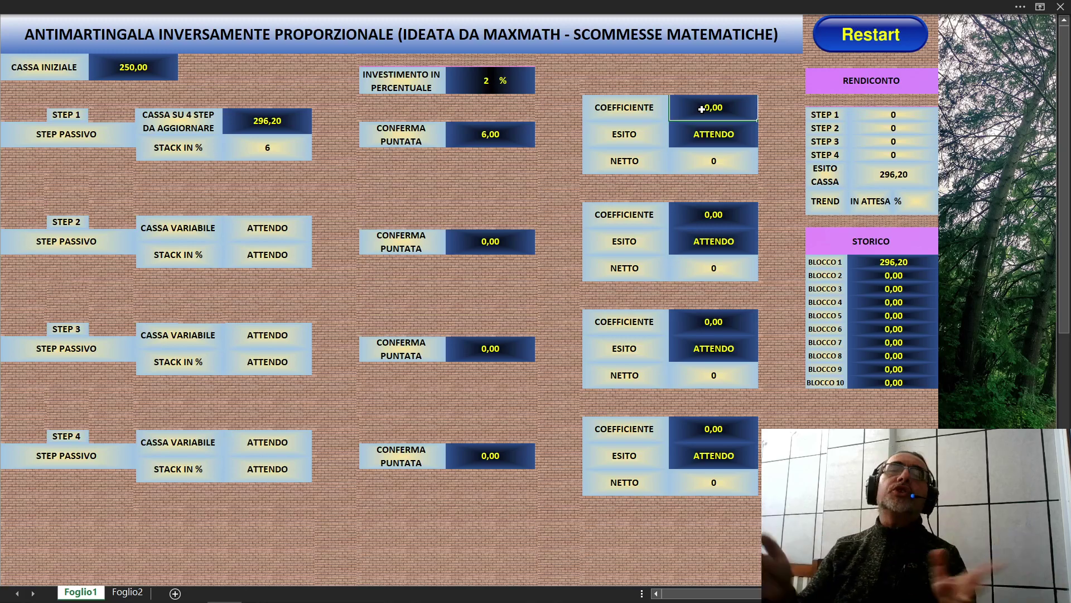
pyautogui.write('3')
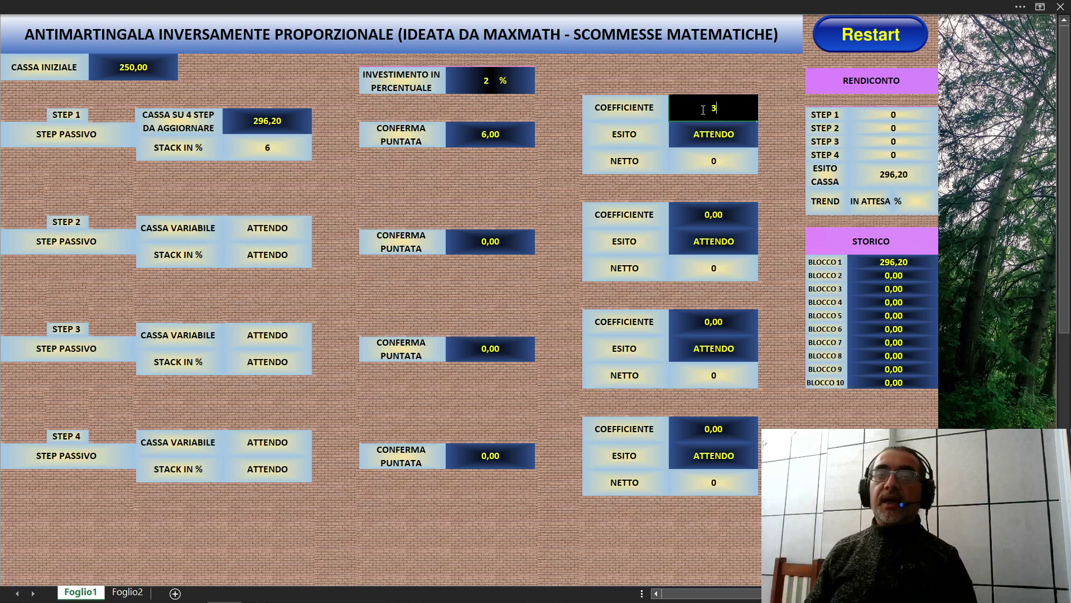
pyautogui.write(',25')
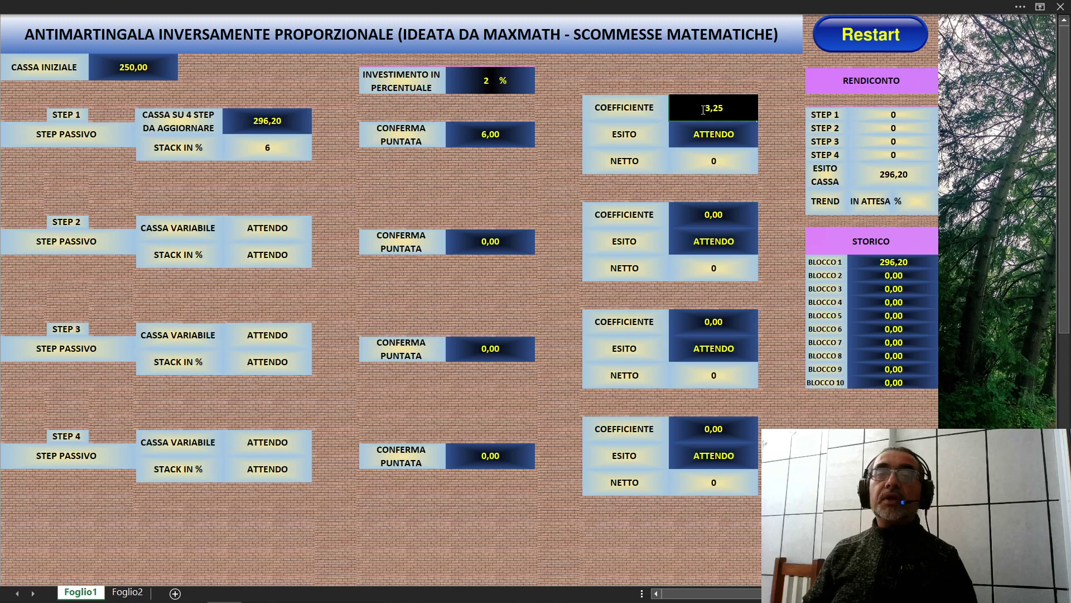
pyautogui.press('Return')
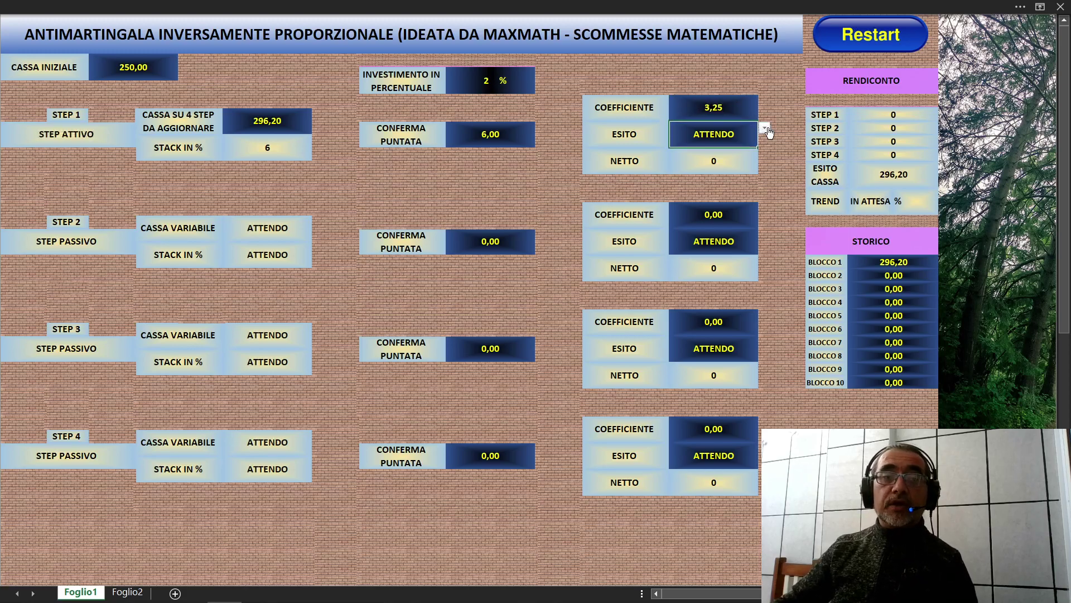
pyautogui.click(769, 132)
pyautogui.click(734, 159)
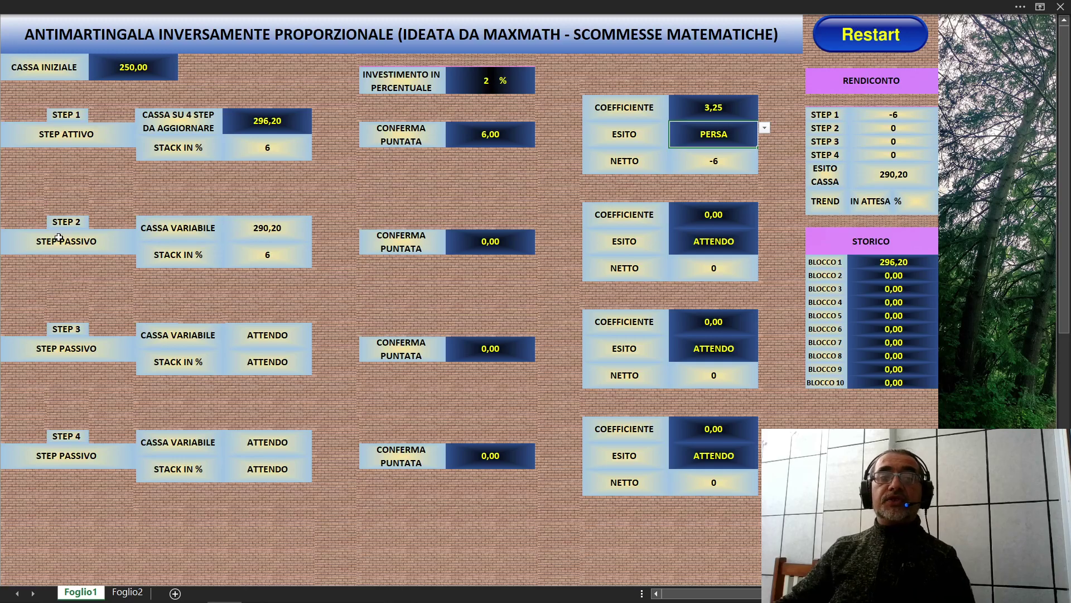
# Record step 2 with a 6 stake, coefficient 2,90, and outcome PERSA
pyautogui.click(511, 245)
pyautogui.write('6')
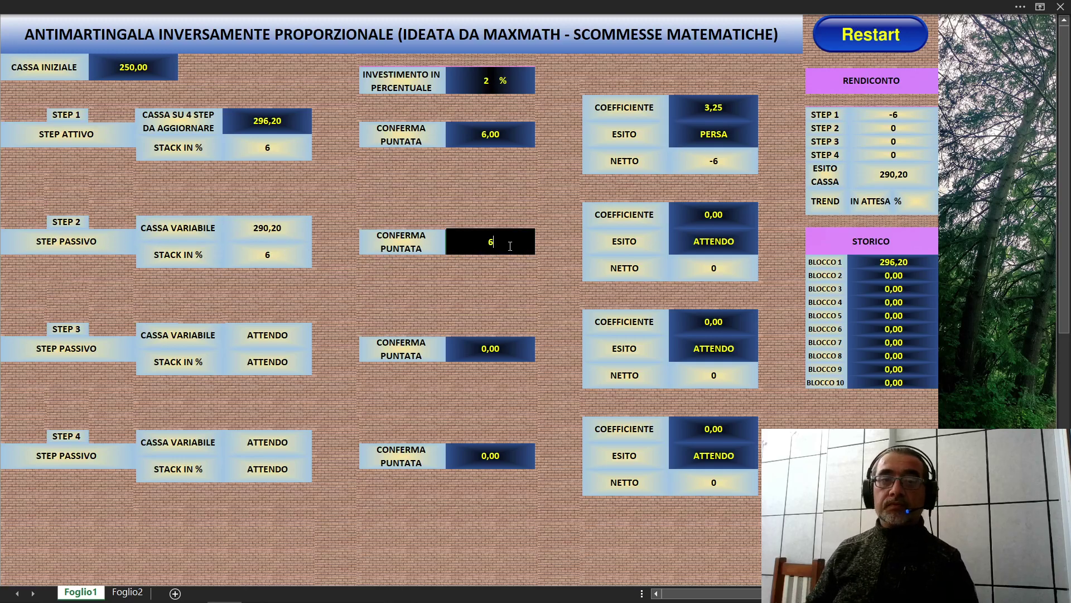
pyautogui.press('Return')
pyautogui.click(704, 213)
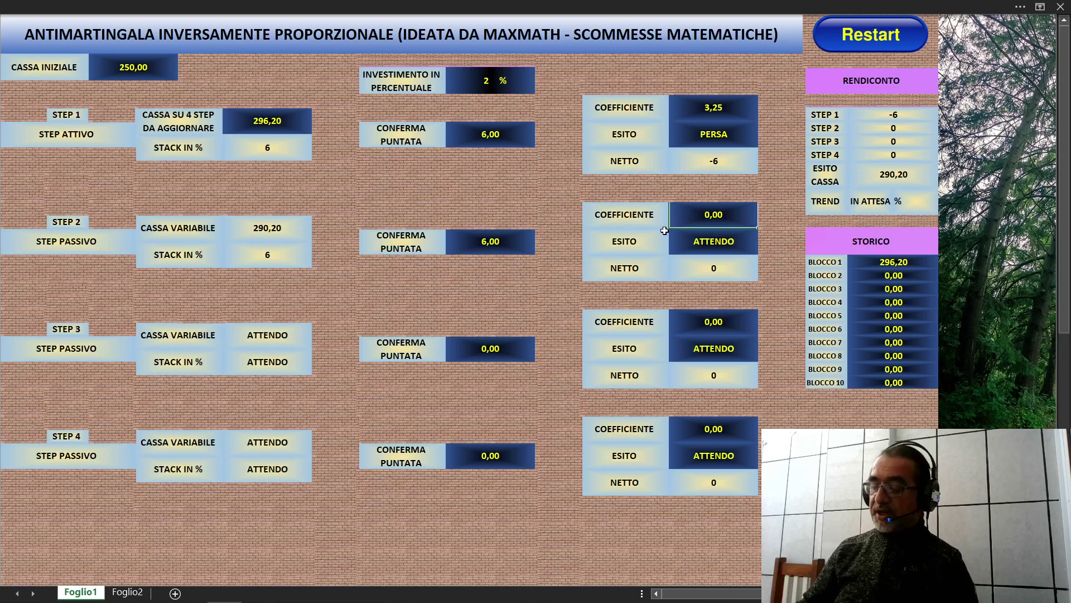
pyautogui.write('2,90')
pyautogui.press('Return')
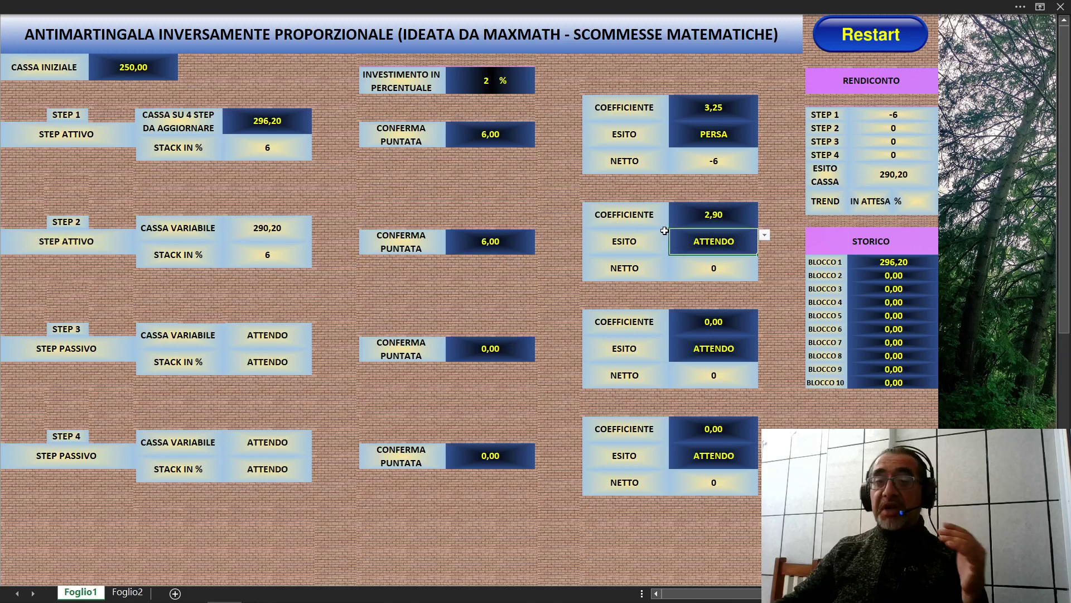
pyautogui.click(765, 236)
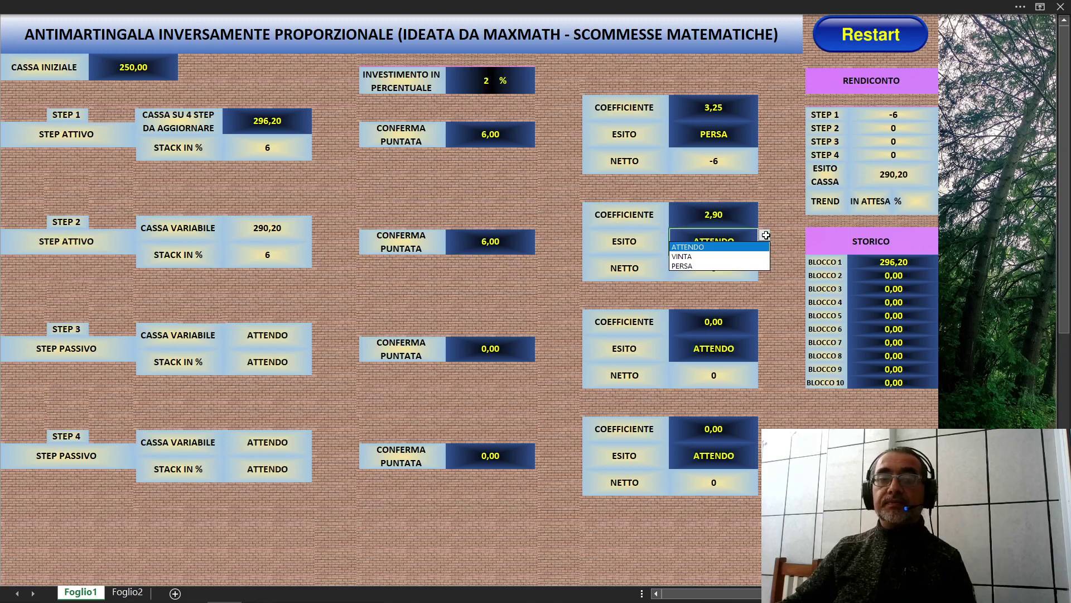
pyautogui.click(739, 266)
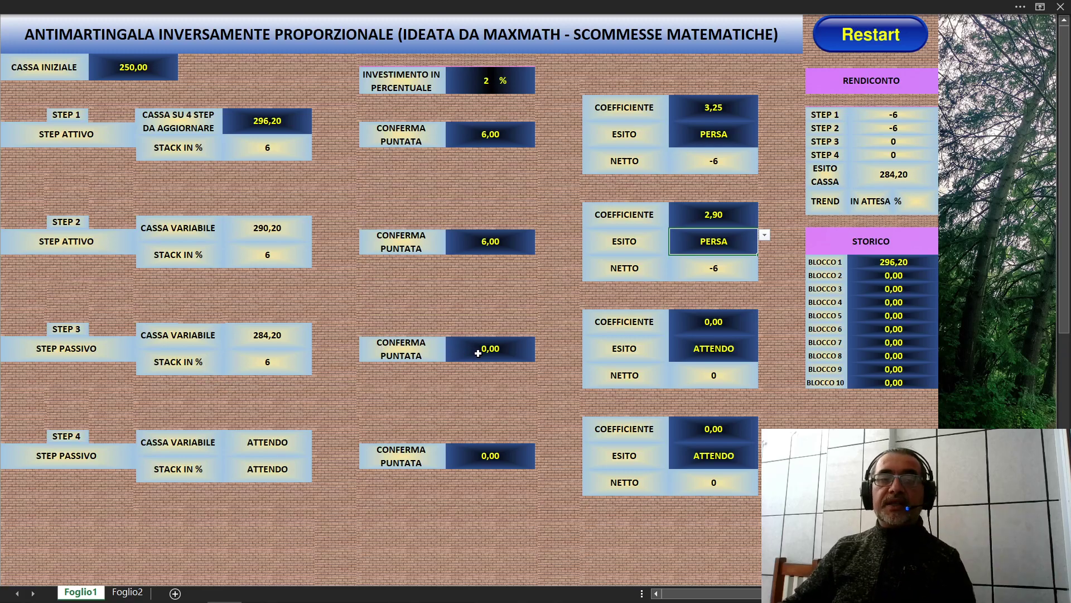
# Record step 3 with a 6 stake, coefficient 2,90, and outcome VINTA
pyautogui.click(479, 352)
pyautogui.write('6')
pyautogui.press('Return')
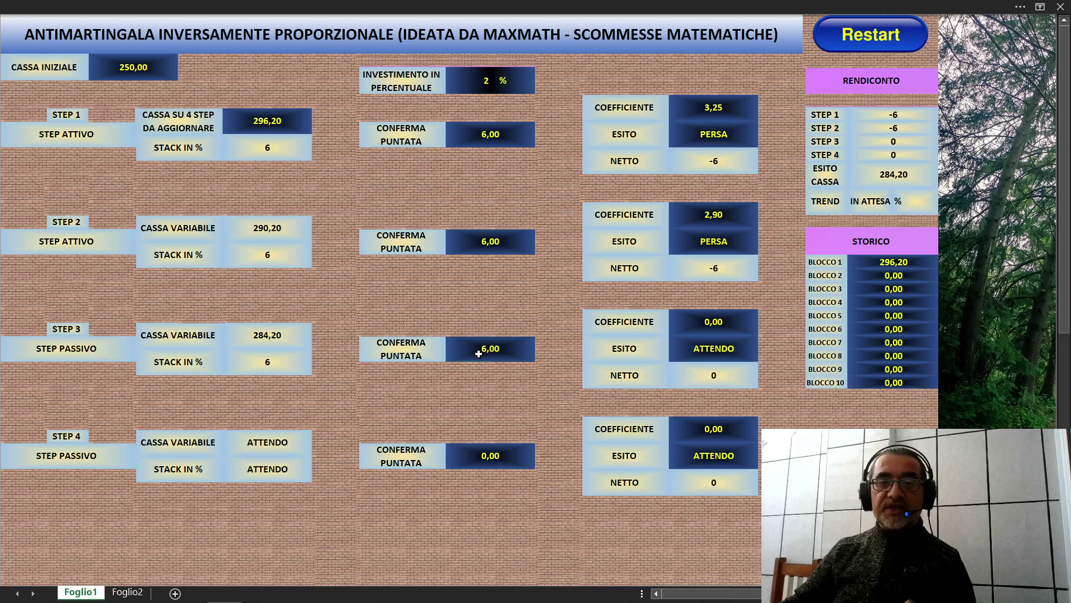
pyautogui.click(712, 317)
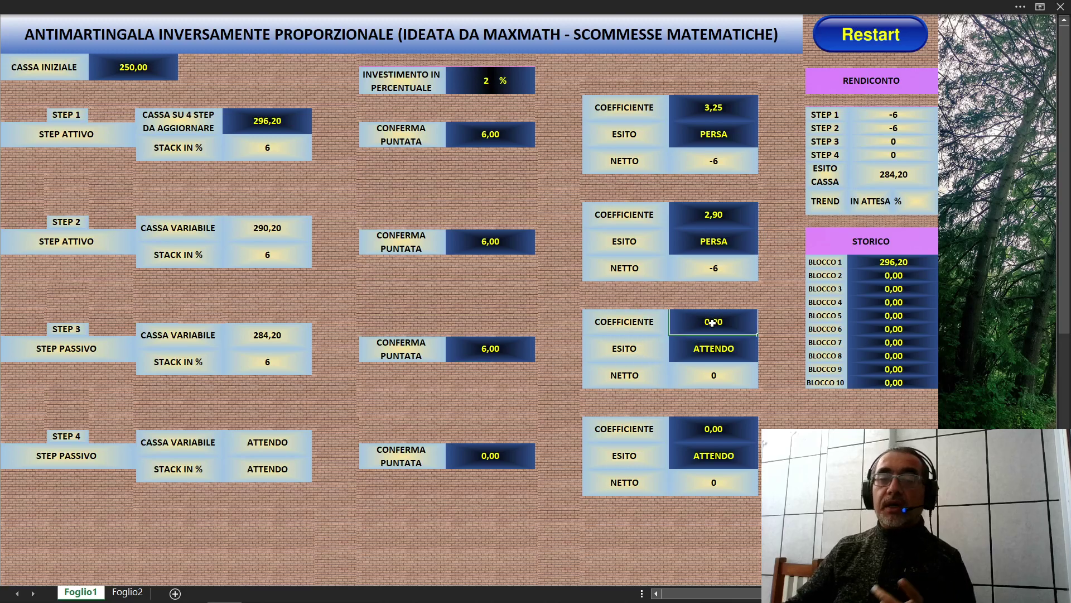
pyautogui.press('BackSpace')
pyautogui.write('90')
pyautogui.press('Return')
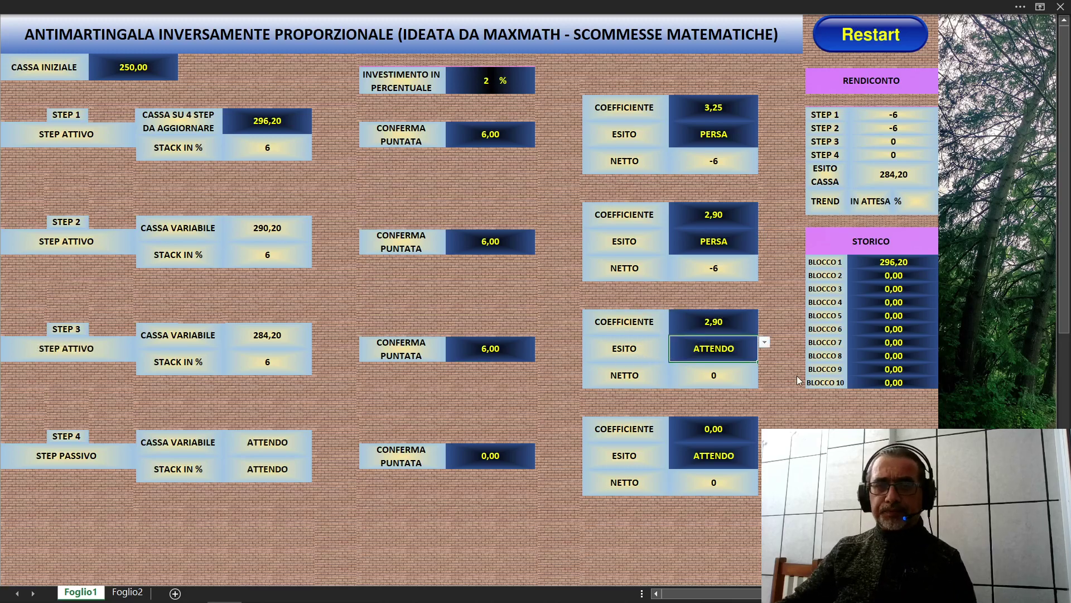
pyautogui.click(764, 343)
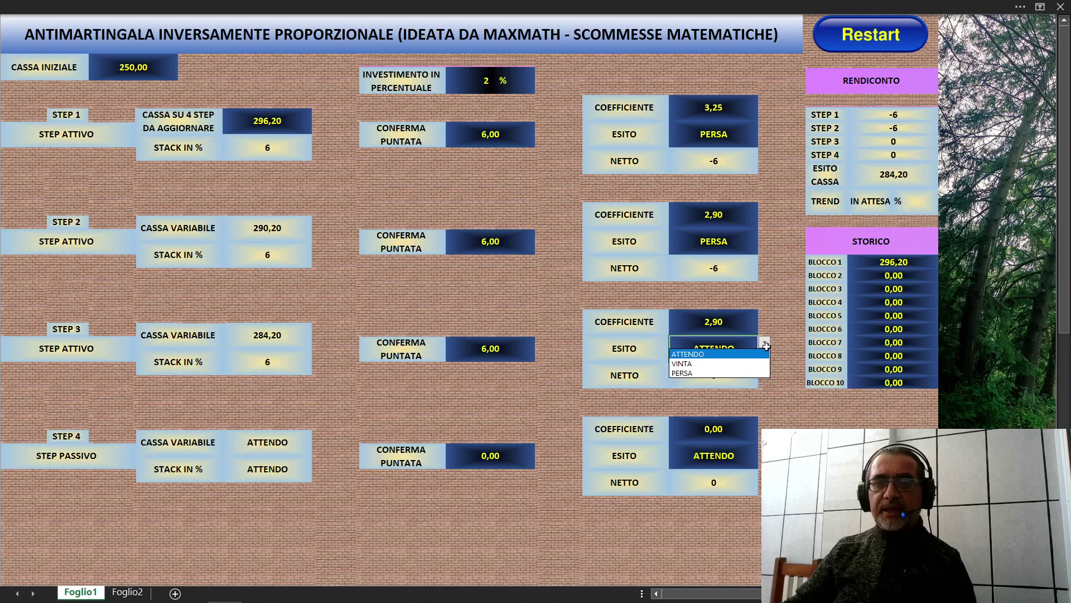
pyautogui.click(729, 364)
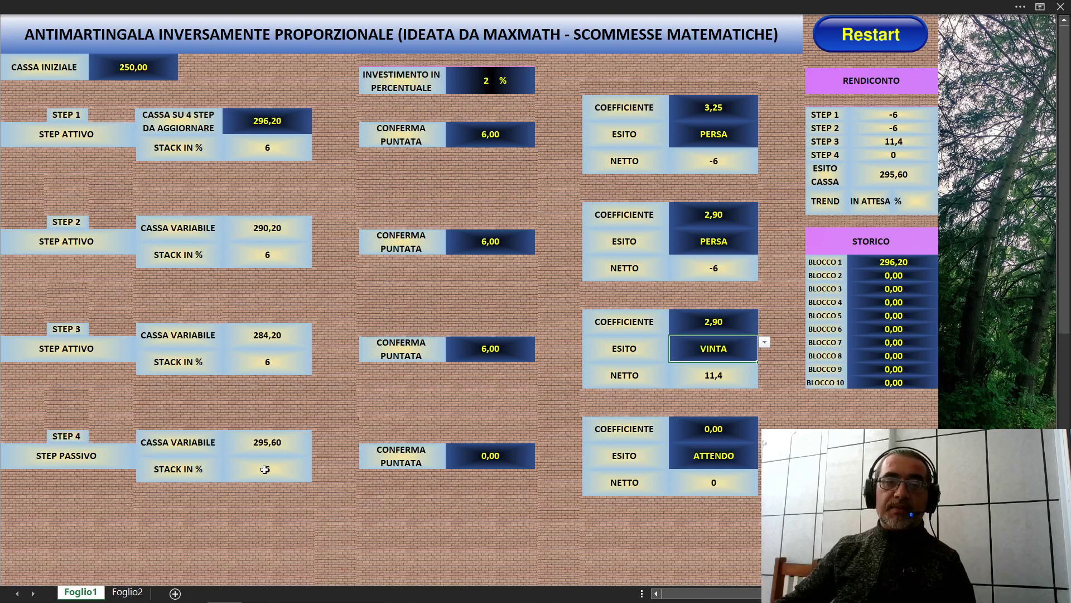
# Record step 4 with a 6 stake, coefficient 3,00, and outcome PERSA, leaving cash at 289,60
pyautogui.click(500, 457)
pyautogui.write('6')
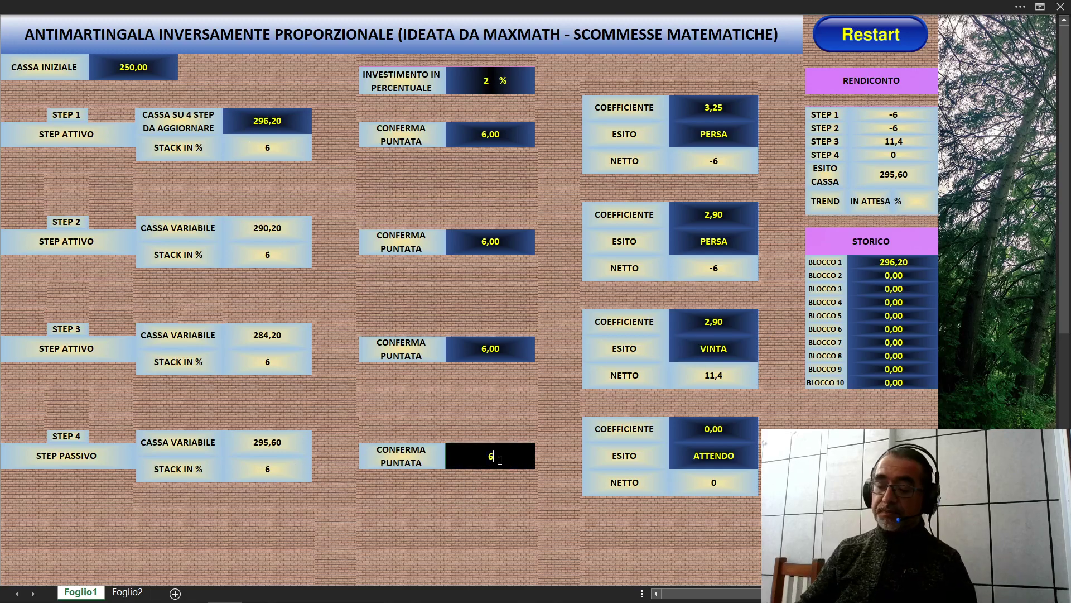
pyautogui.press('Return')
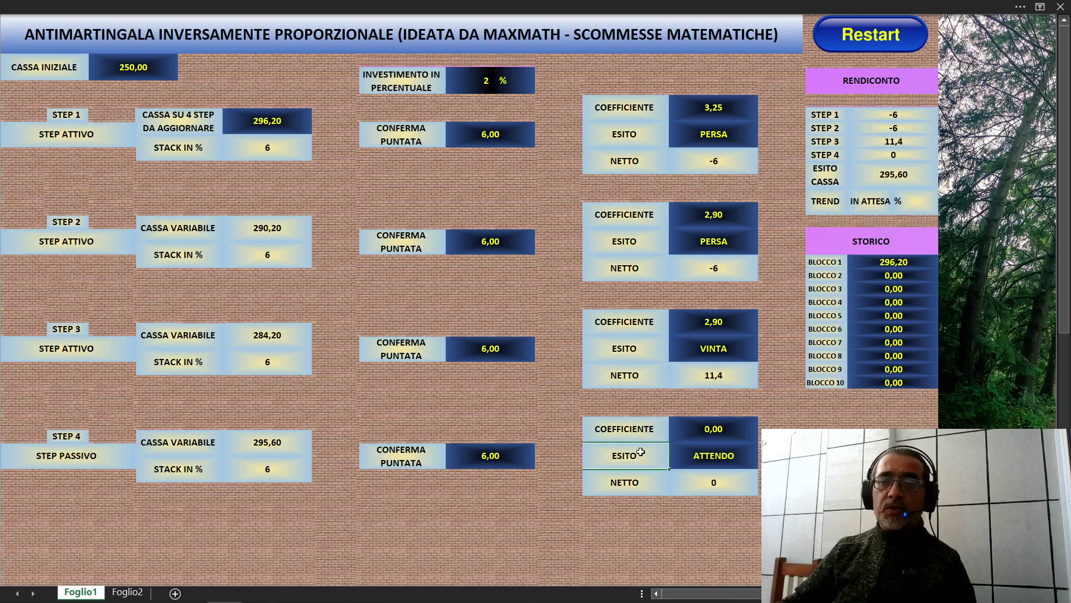
pyautogui.click(727, 436)
pyautogui.write('3')
pyautogui.press('Return')
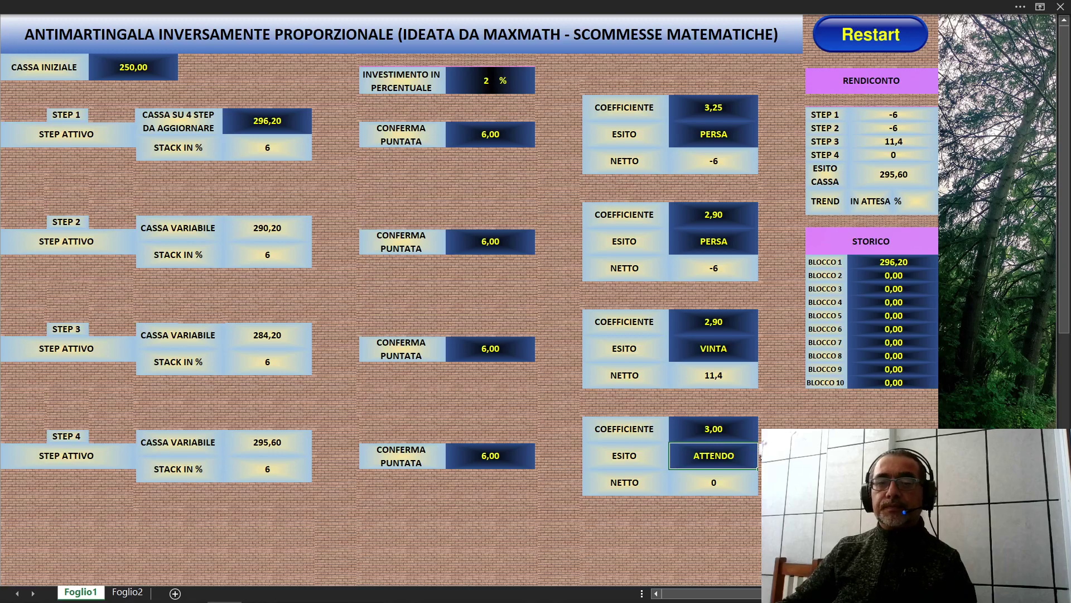
pyautogui.click(758, 456)
pyautogui.click(747, 481)
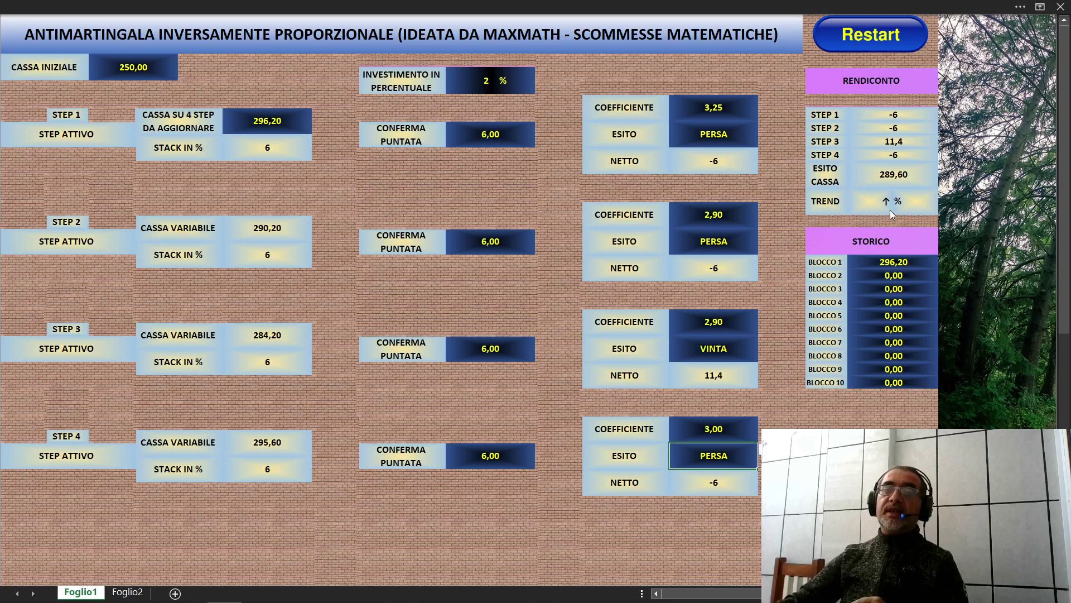
# Set INVESTIMENTO IN PERCENTUALE to 3 from its dropdown
pyautogui.click(485, 82)
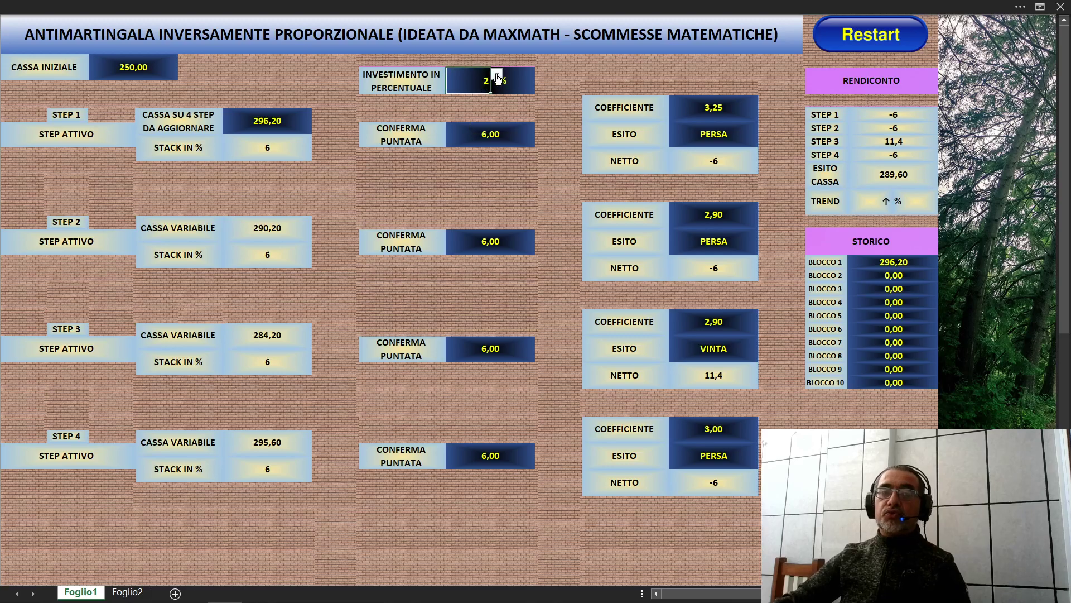
pyautogui.click(497, 77)
pyautogui.click(483, 96)
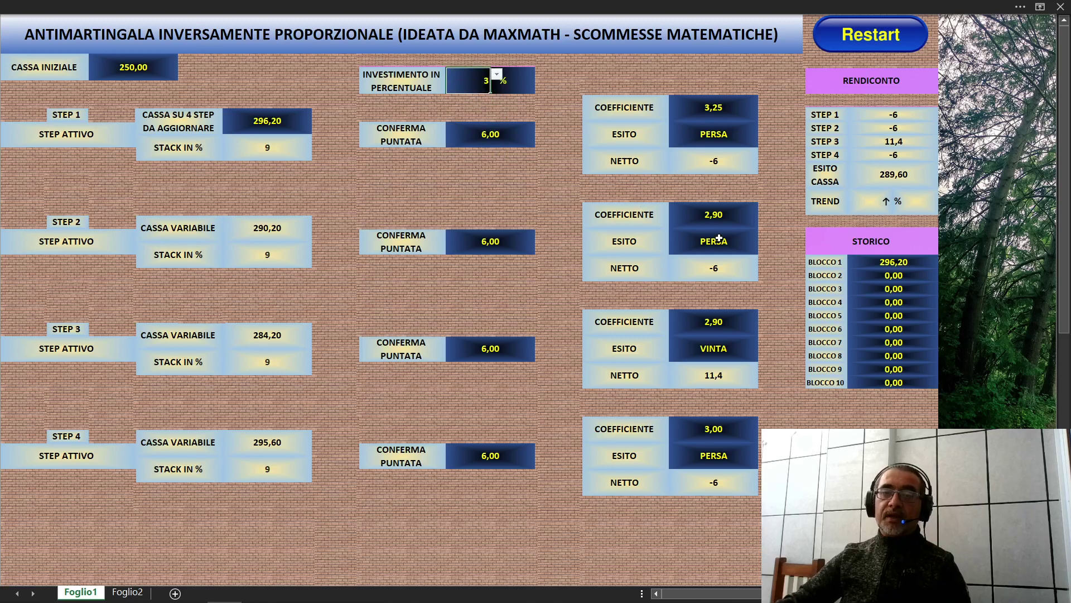
# Enter 289,60 in both STORICO BLOCCO 2 and CASSA SU 4 STEP
pyautogui.click(887, 277)
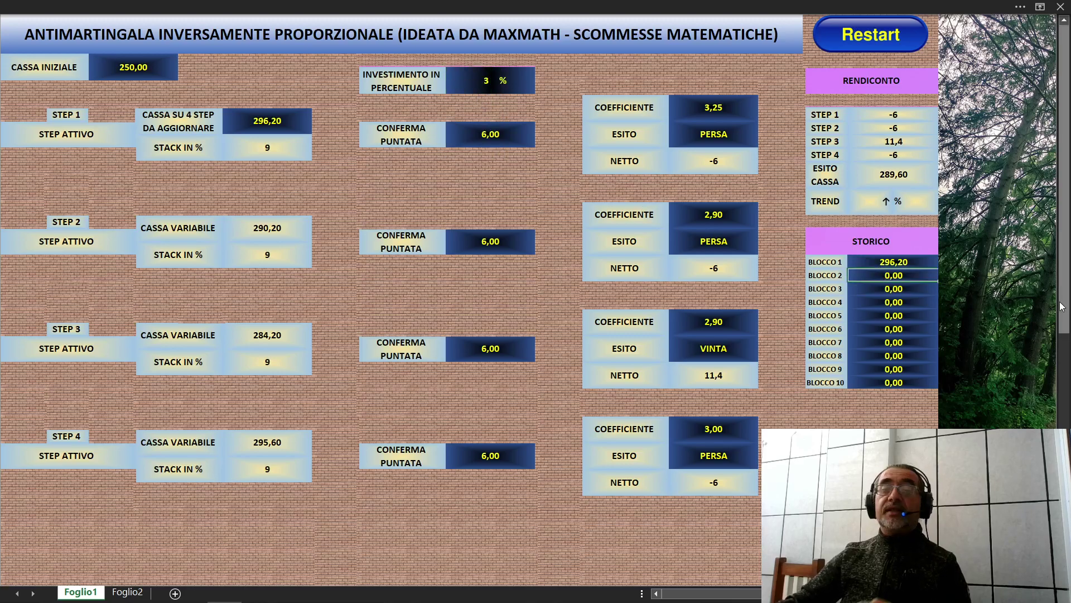
pyautogui.write('28')
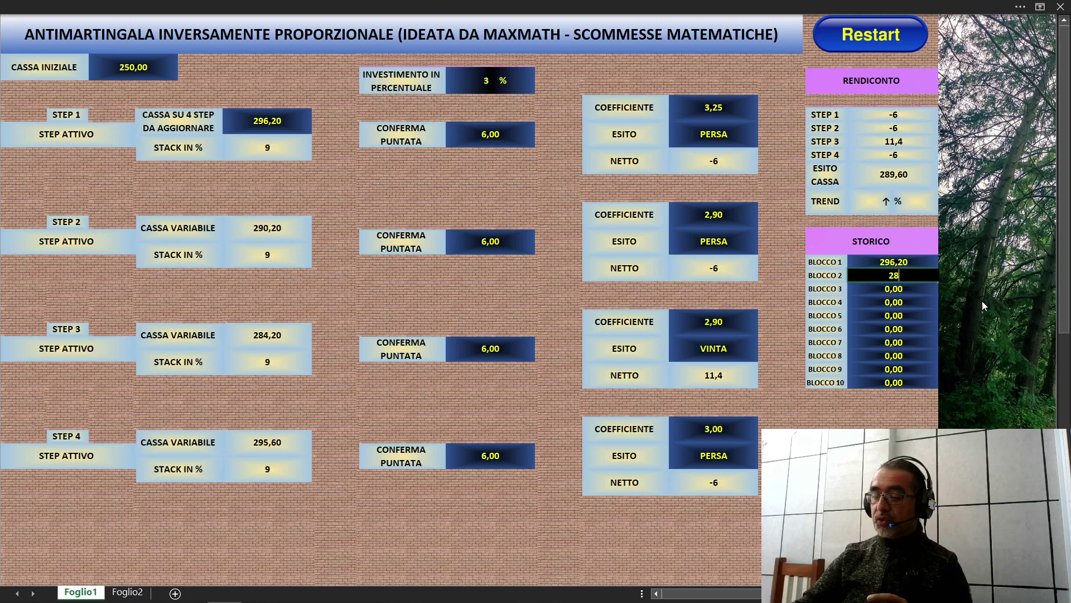
pyautogui.write('9,6')
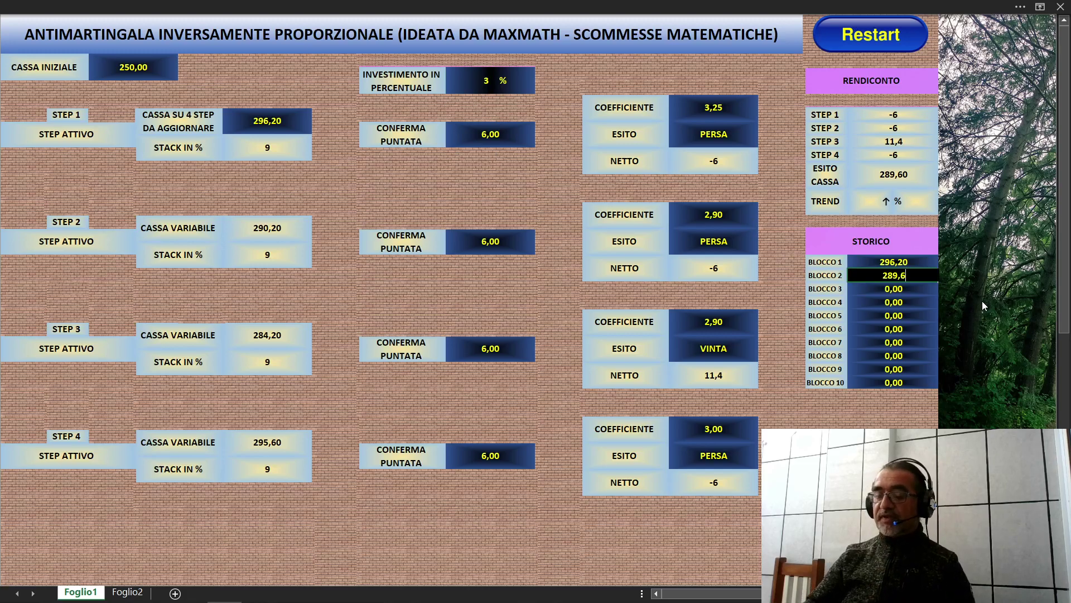
pyautogui.write('0')
pyautogui.press('Return')
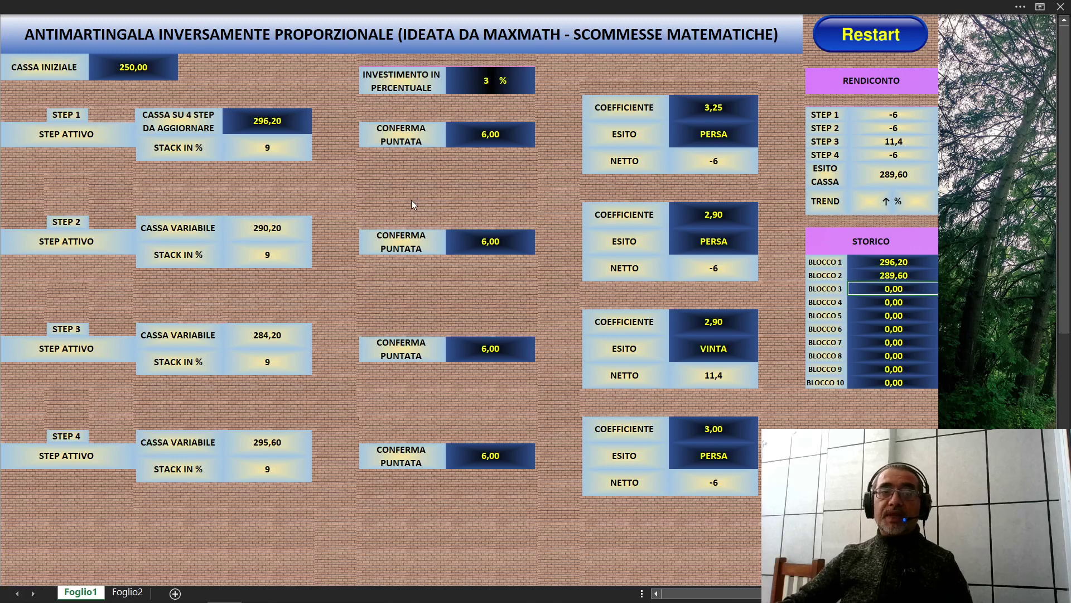
pyautogui.click(266, 118)
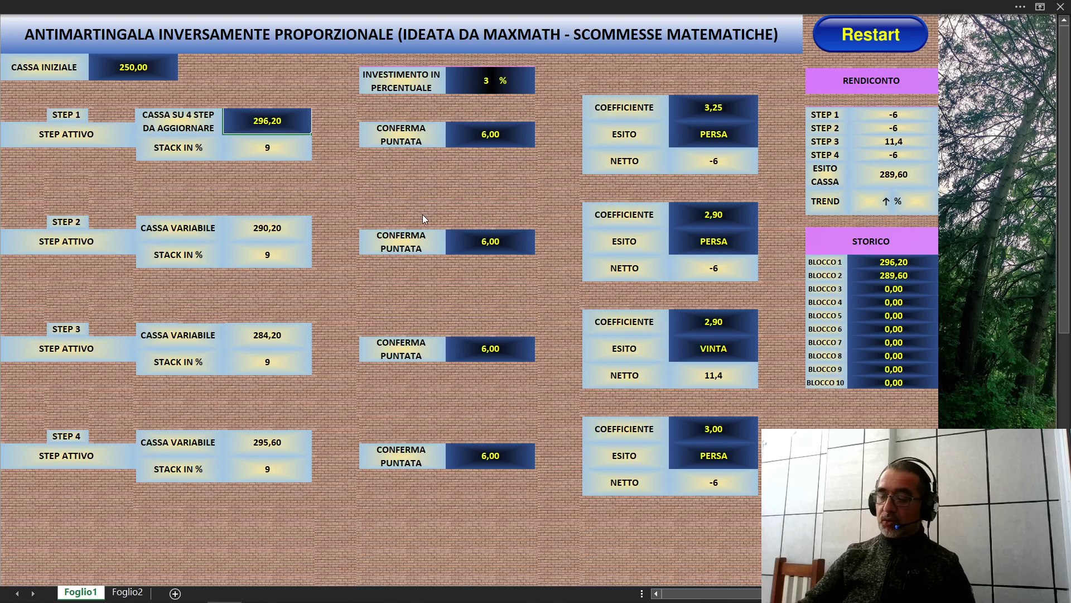
pyautogui.write('289,6')
pyautogui.press('Return')
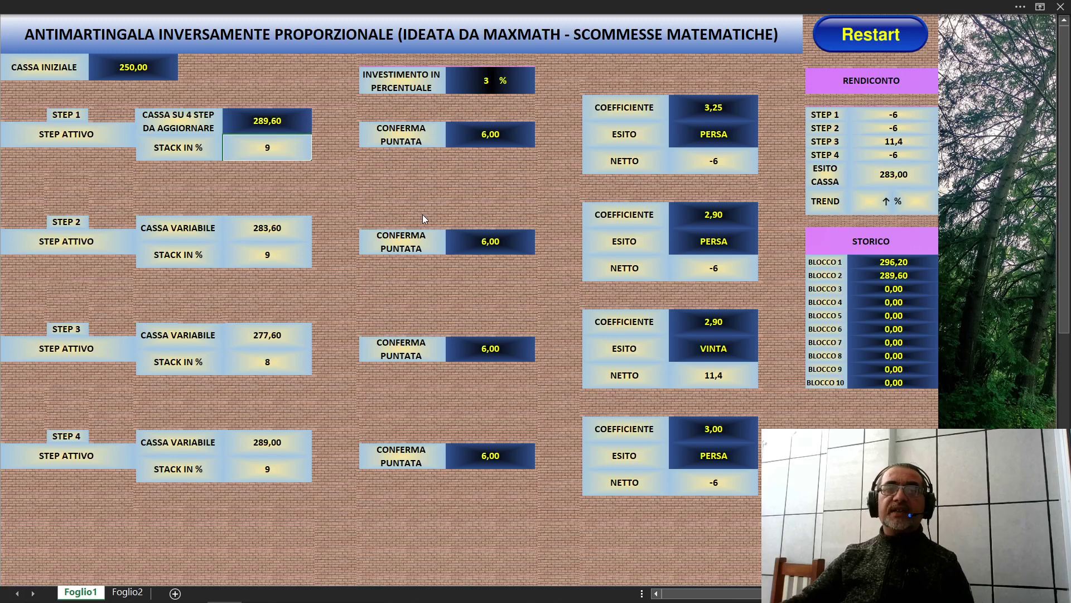
# Restart the four steps and enter 289,60 as the CASSA SU 4 STEP bankroll
pyautogui.click(857, 34)
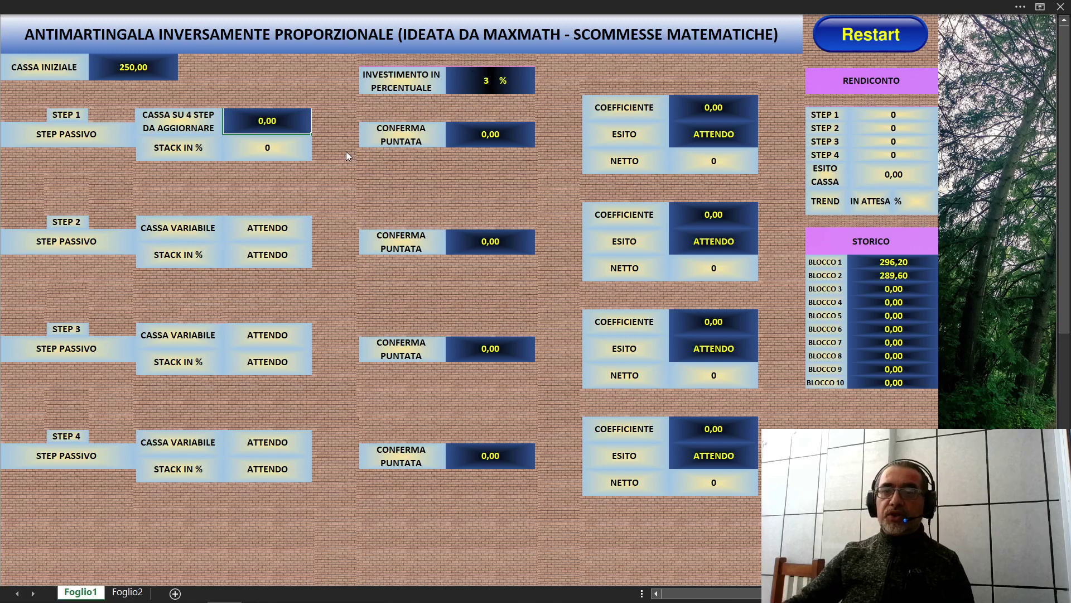
pyautogui.write('289')
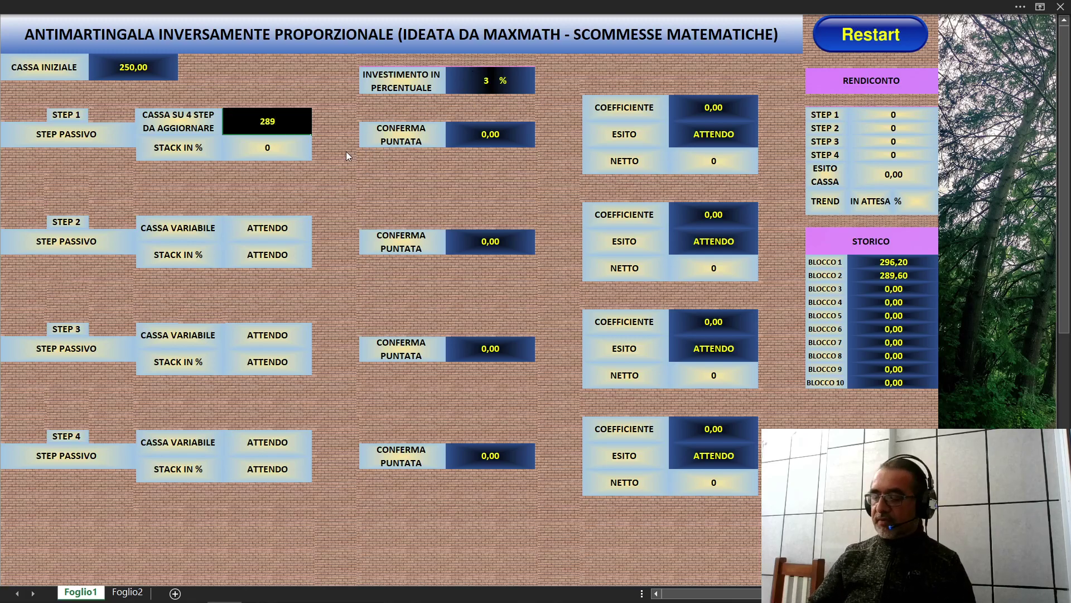
pyautogui.write(',60')
pyautogui.press('Return')
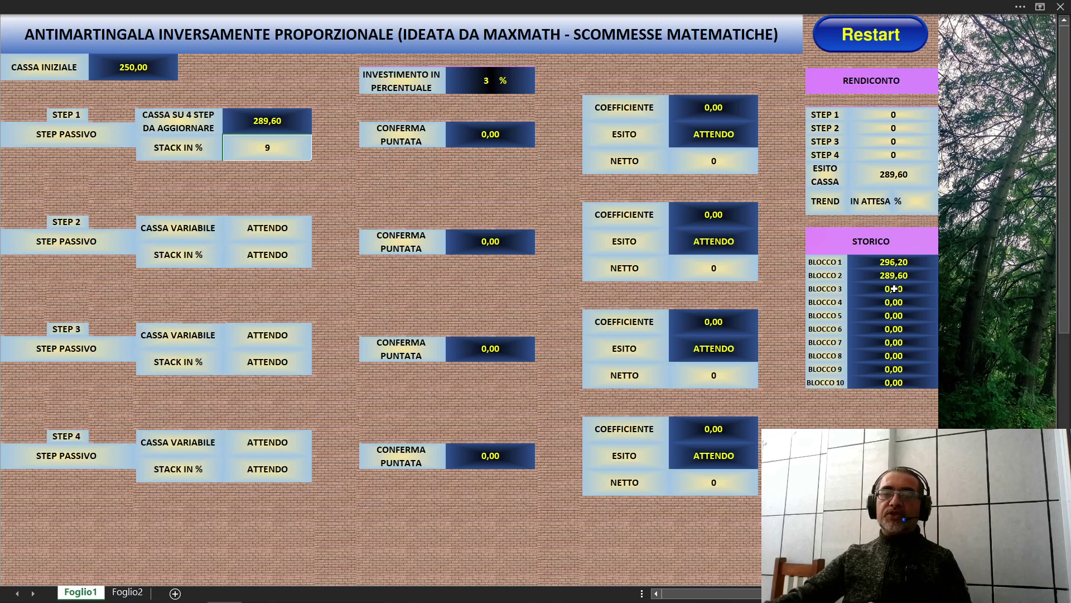
# Enter 295, 312, 296, 284, 298, 310, 325 and 301 into BLOCCO 3 through BLOCCO 10
pyautogui.click(894, 288)
pyautogui.write('295')
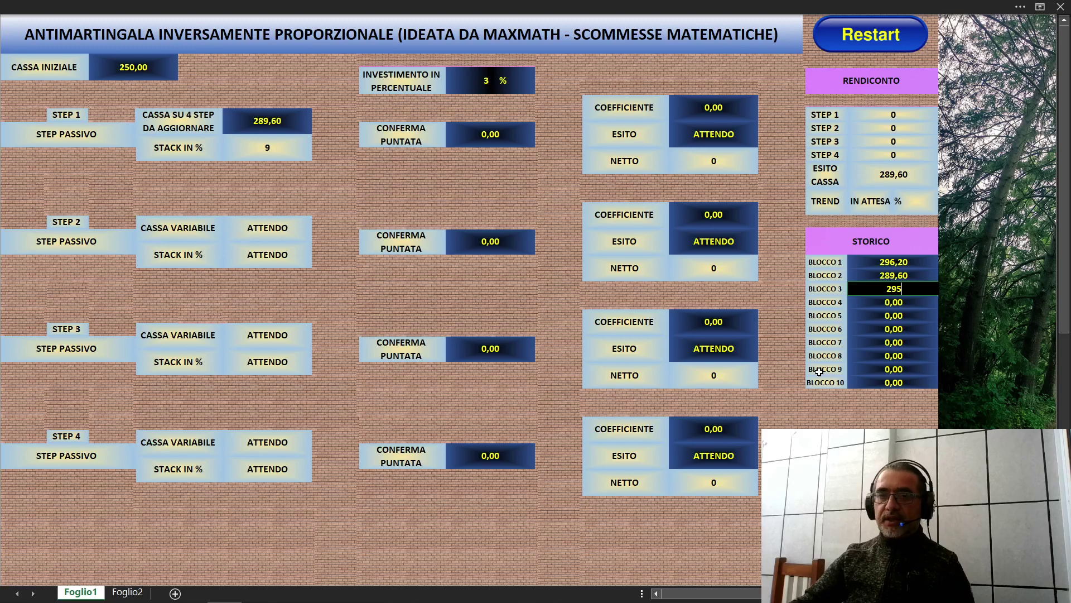
pyautogui.press('Return')
pyautogui.write('312')
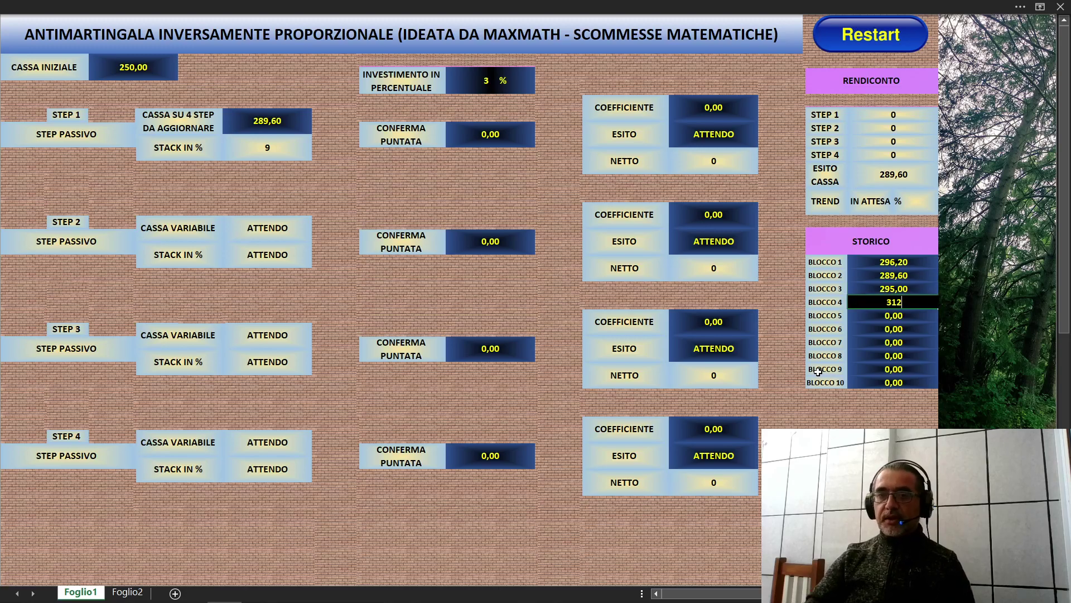
pyautogui.press('Return')
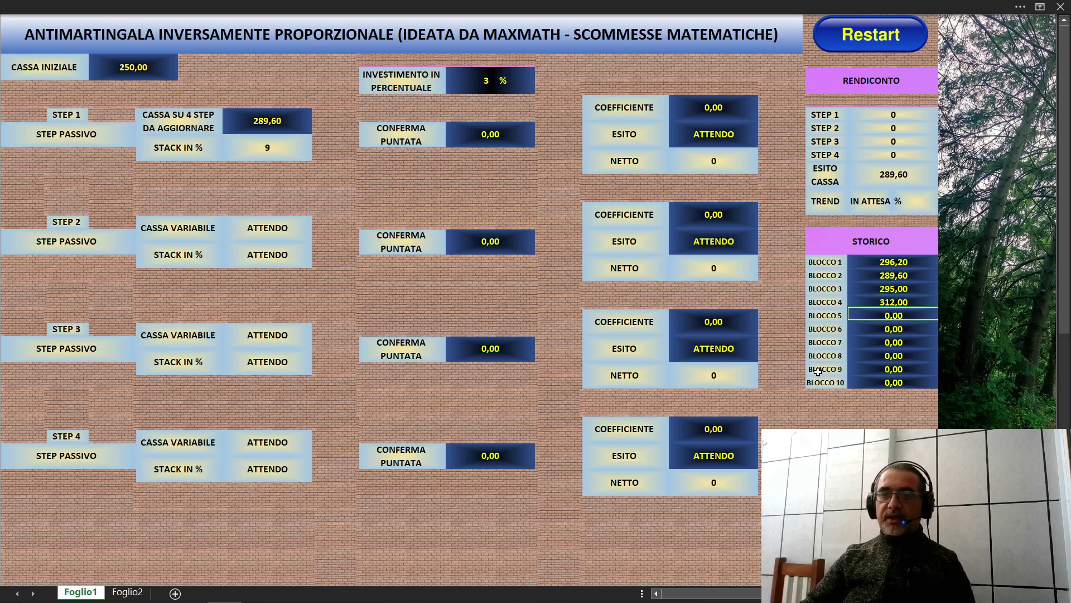
pyautogui.write('2')
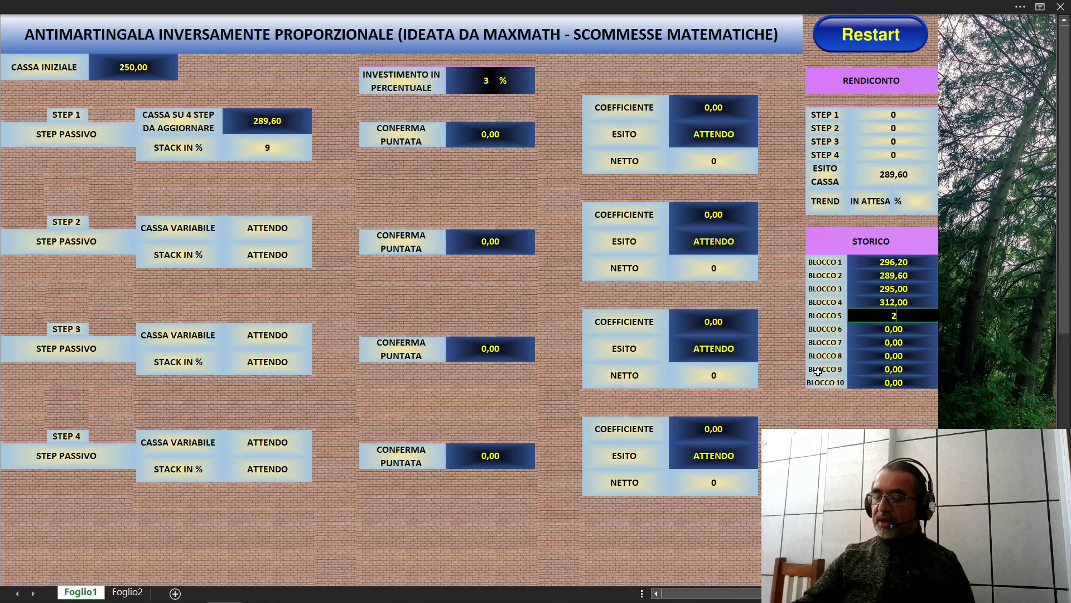
pyautogui.write('96,0')
pyautogui.press('Return')
pyautogui.write('284')
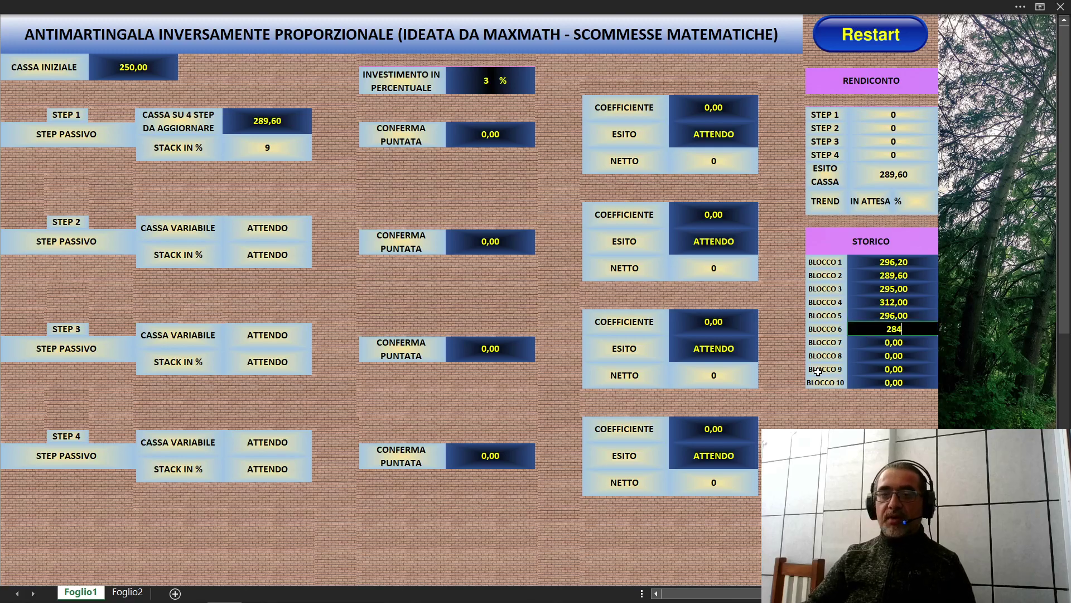
pyautogui.press('Return')
pyautogui.write('298')
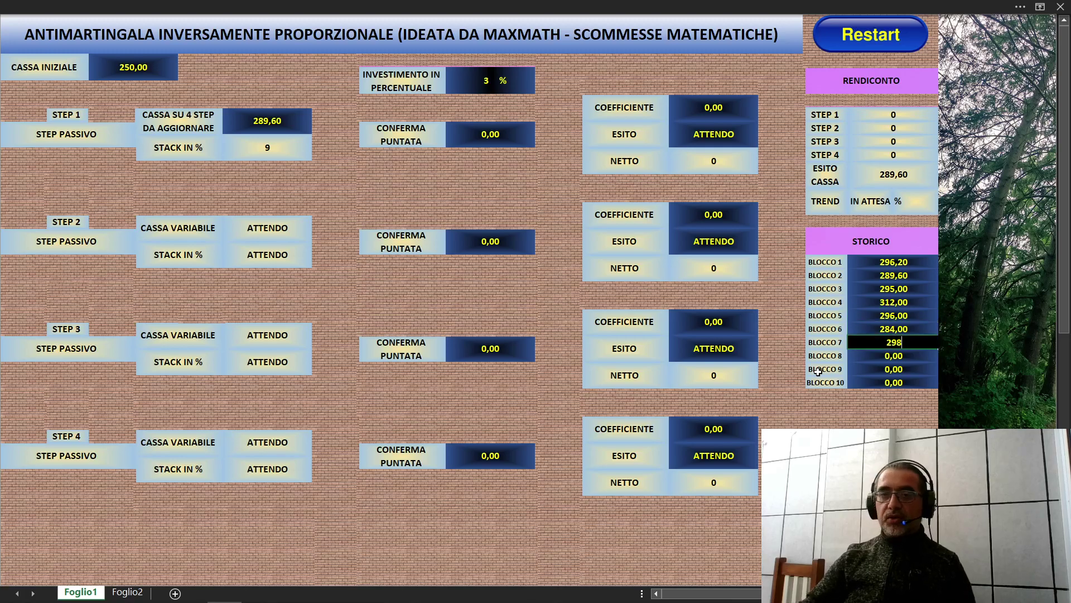
pyautogui.press('Return')
pyautogui.write('310')
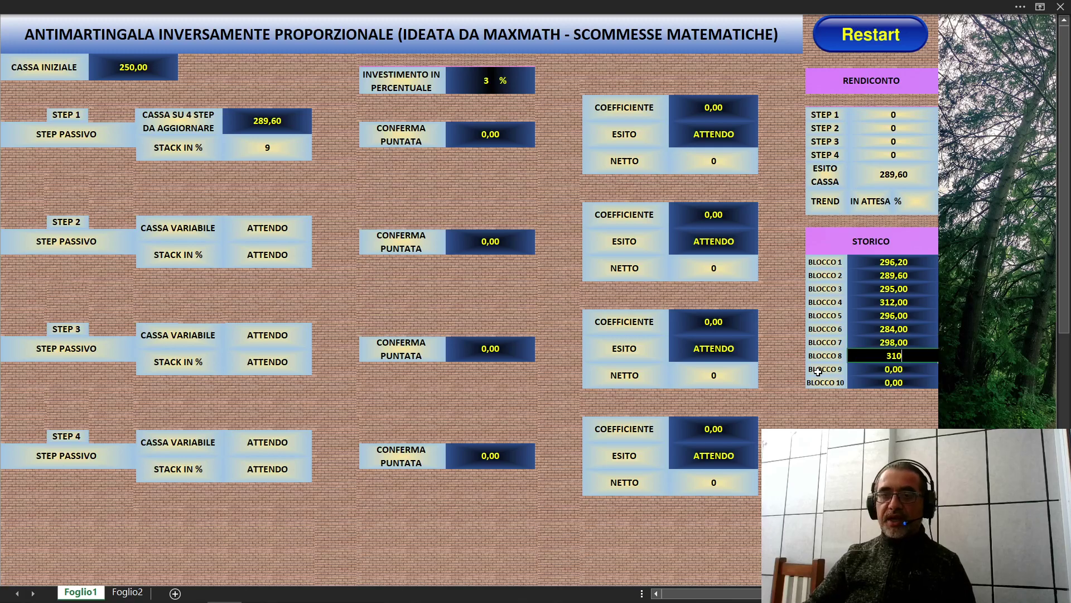
pyautogui.press('Return')
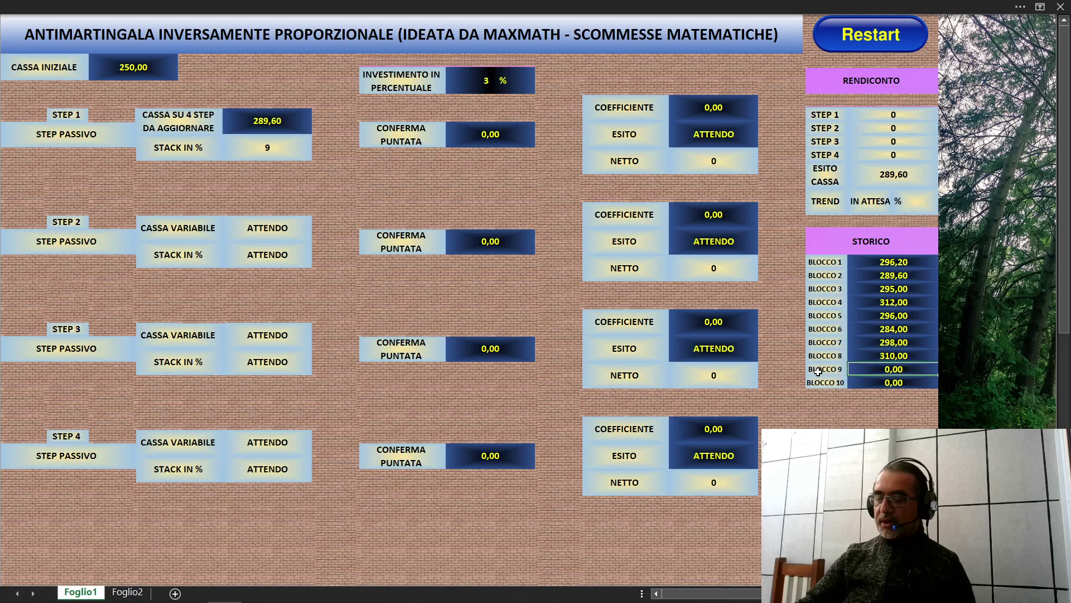
pyautogui.write('325')
pyautogui.press('Return')
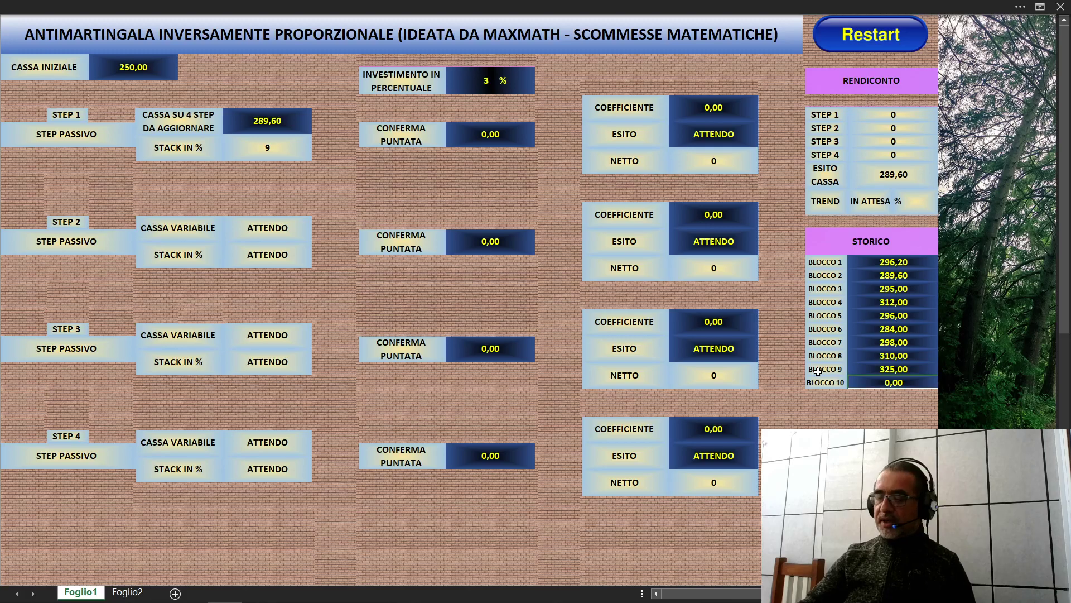
pyautogui.press('BackSpace')
pyautogui.write('301')
pyautogui.press('Return')
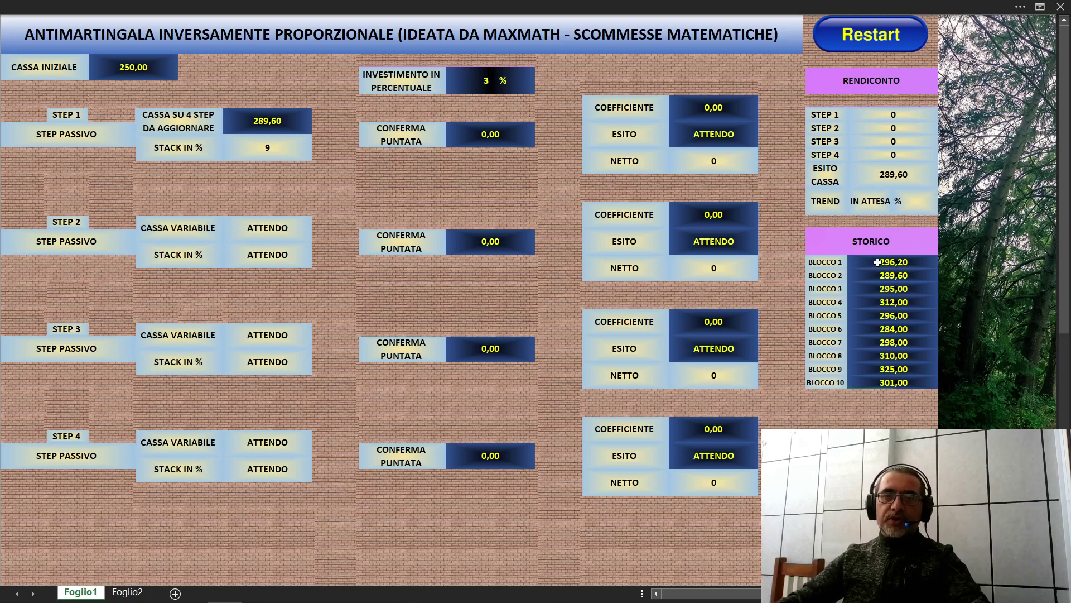
# Copy the ten STORICO values from BLOCCO 1 to BLOCCO 10
pyautogui.click(879, 262)
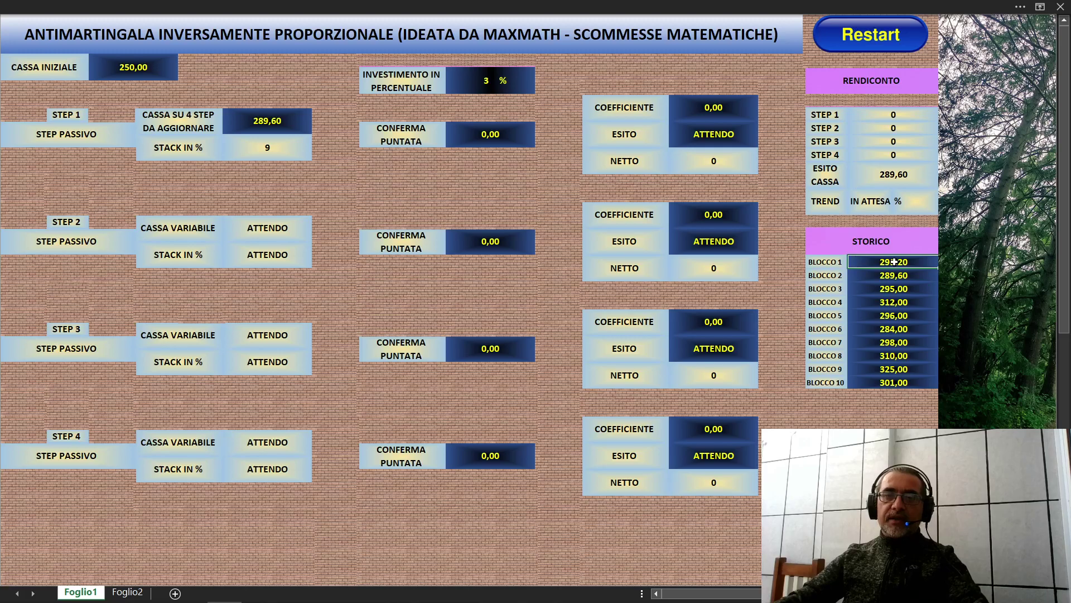
pyautogui.moveTo(894, 262); pyautogui.dragTo(902, 383)
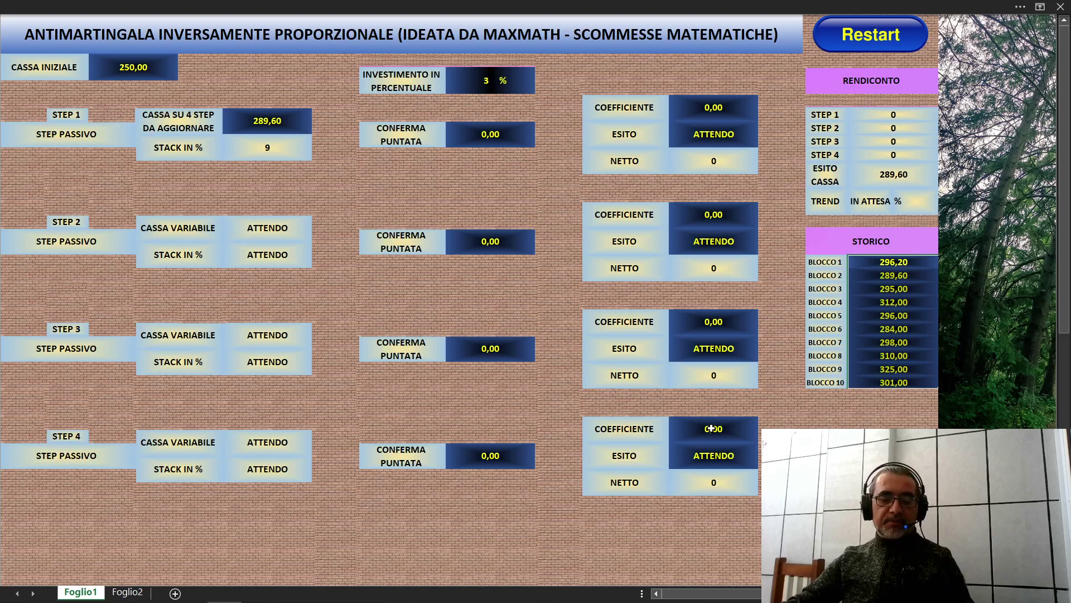
pyautogui.hotkey('ctrl', 'c')
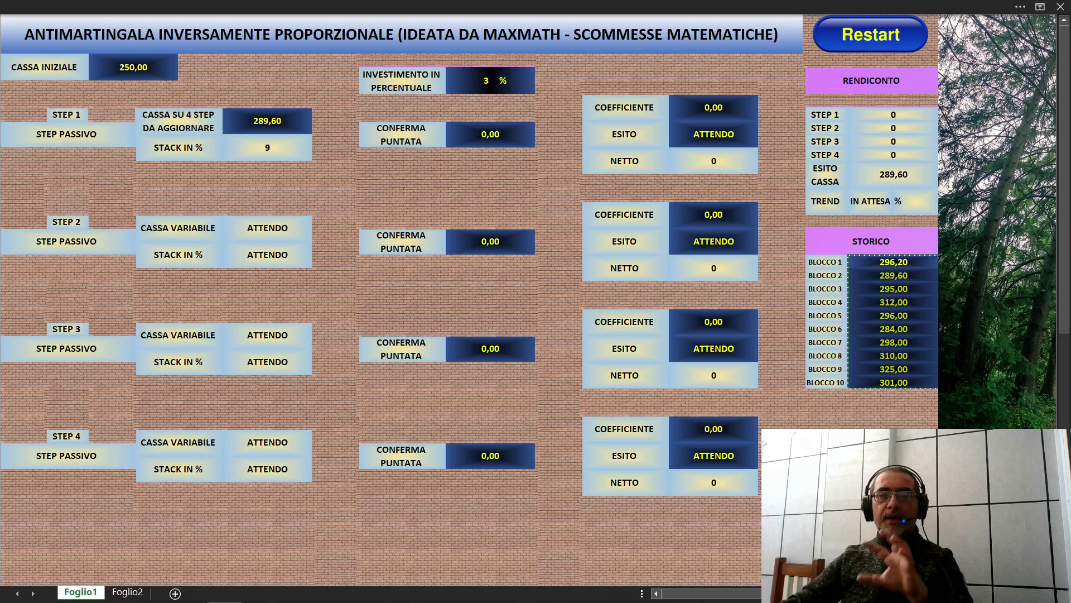
# Paste them into the STORICO 1 column on Foglio2, then go back to Foglio1
pyautogui.click(128, 592)
pyautogui.click(128, 591)
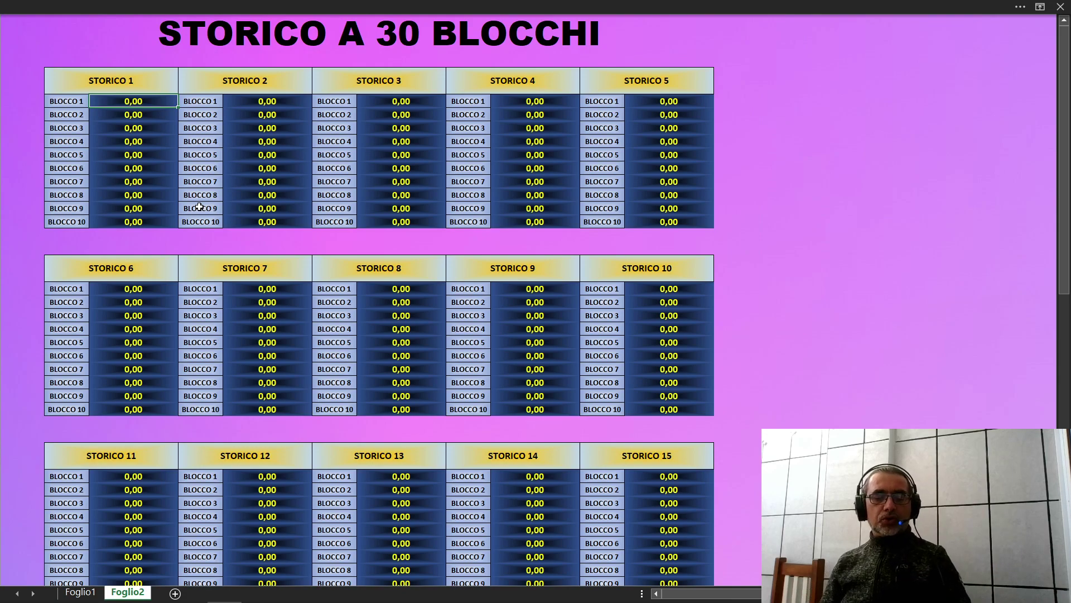
pyautogui.hotkey('ctrl', 'v')
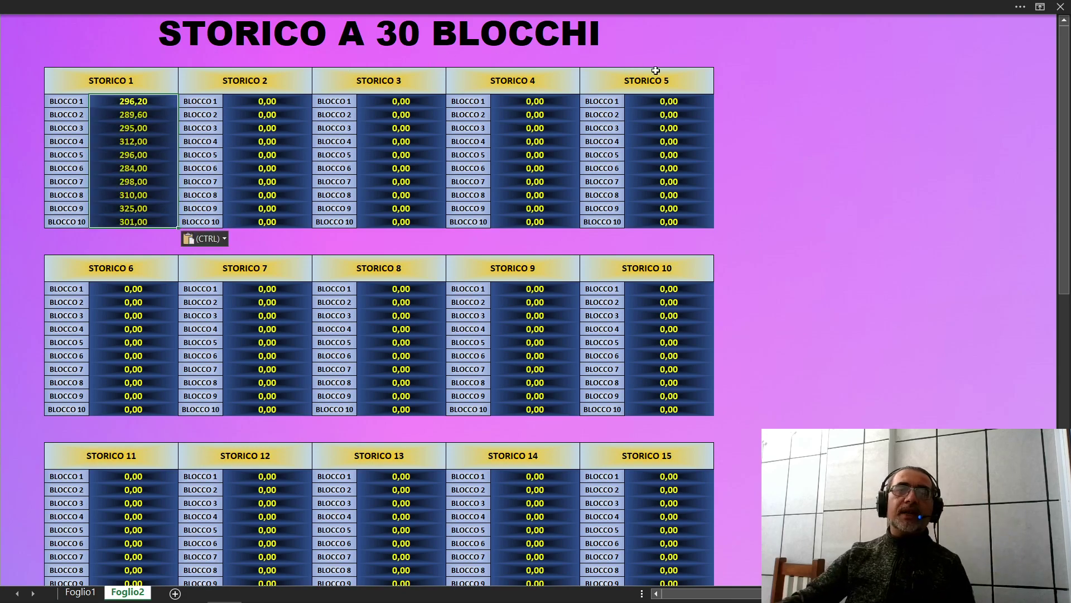
pyautogui.click(781, 127)
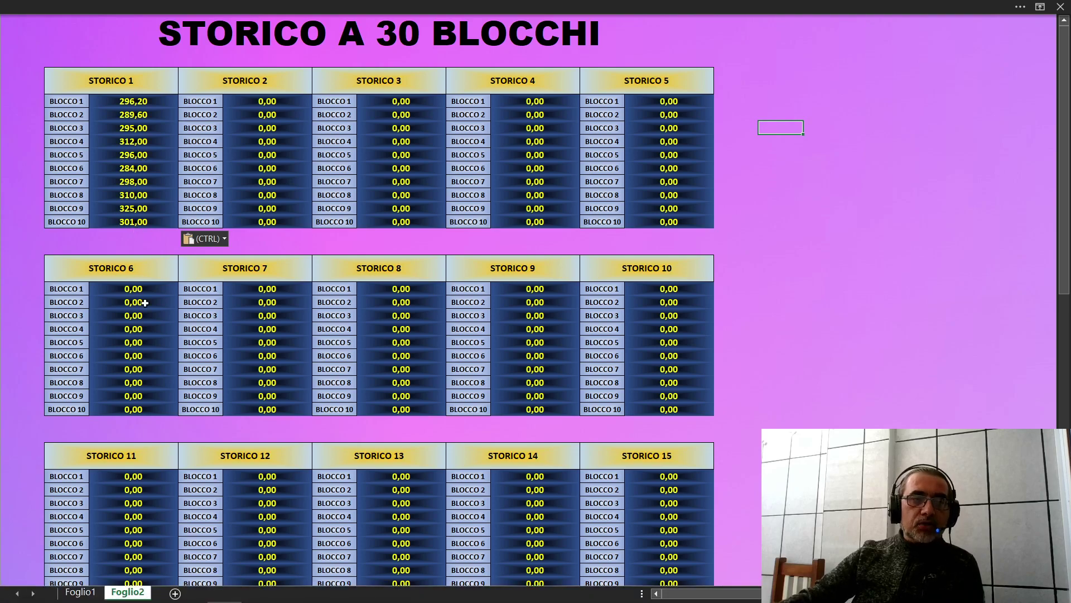
pyautogui.click(79, 593)
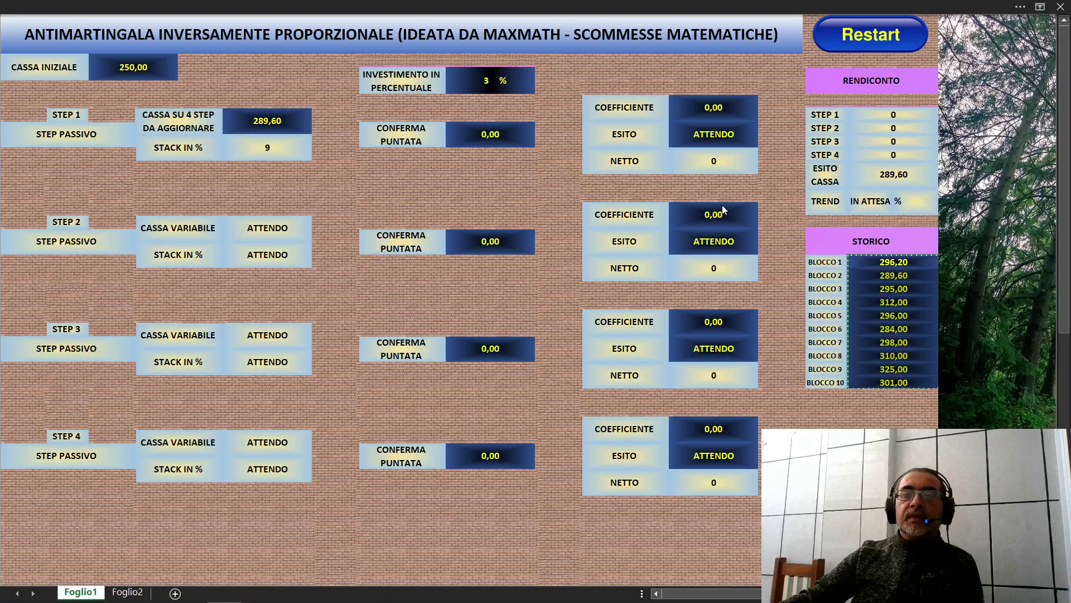
# Set the investment percentage to 4% from the percentage dropdown
pyautogui.click(472, 77)
pyautogui.click(497, 76)
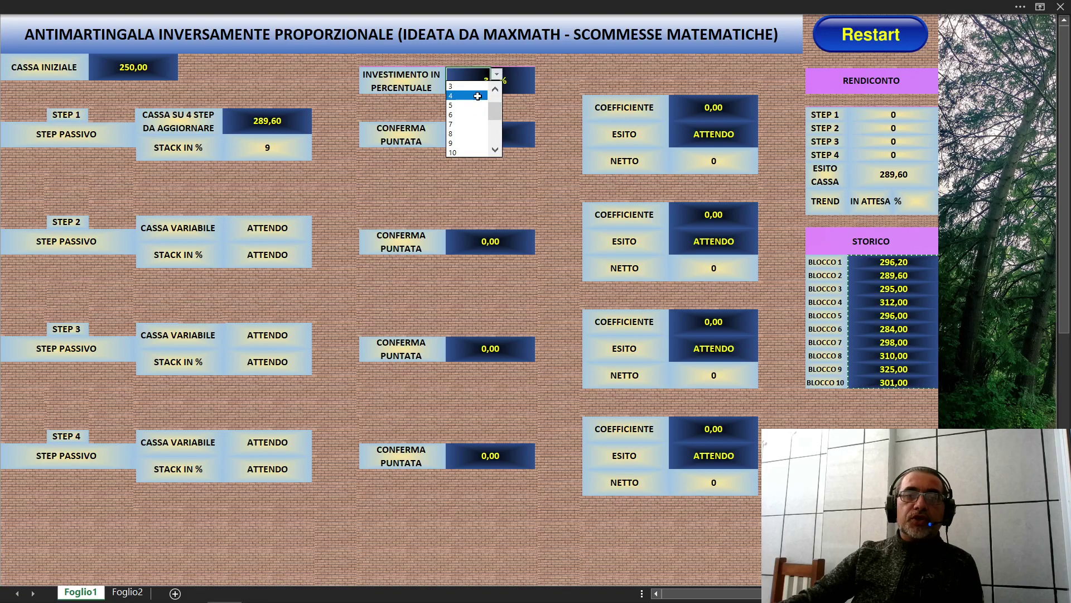
pyautogui.click(477, 95)
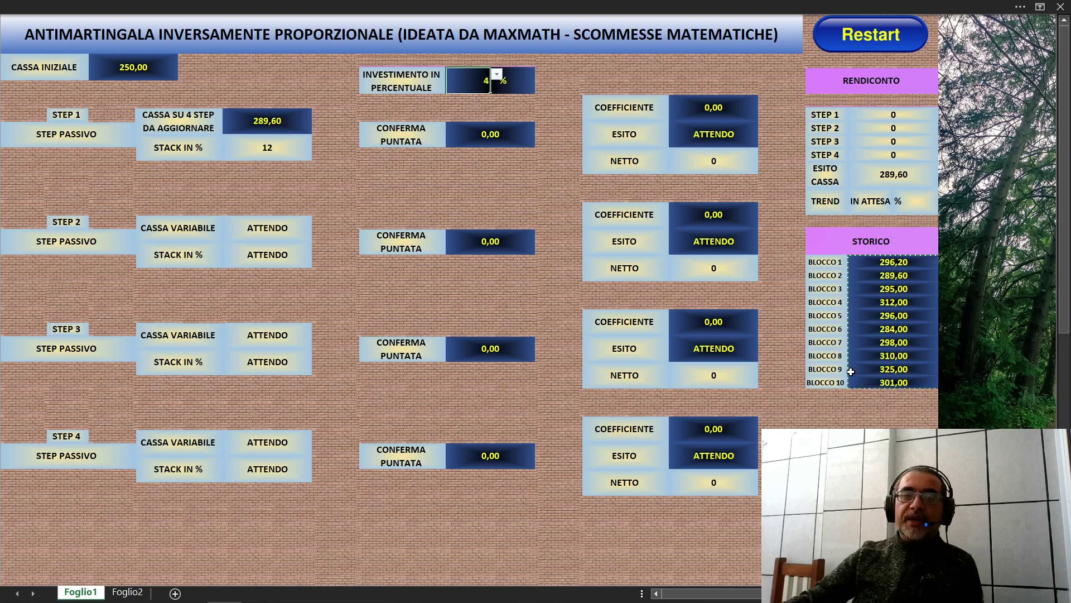
# Restart the sheet and enter 301 as the CASSA SU 4 STEP bankroll
pyautogui.click(863, 40)
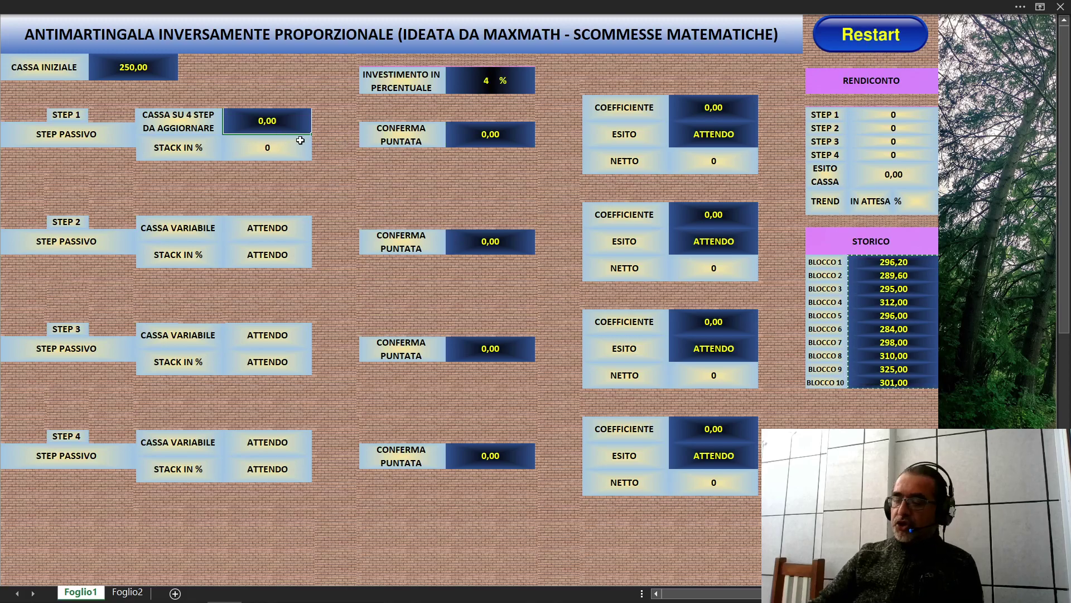
pyautogui.write('301')
pyautogui.press('Return')
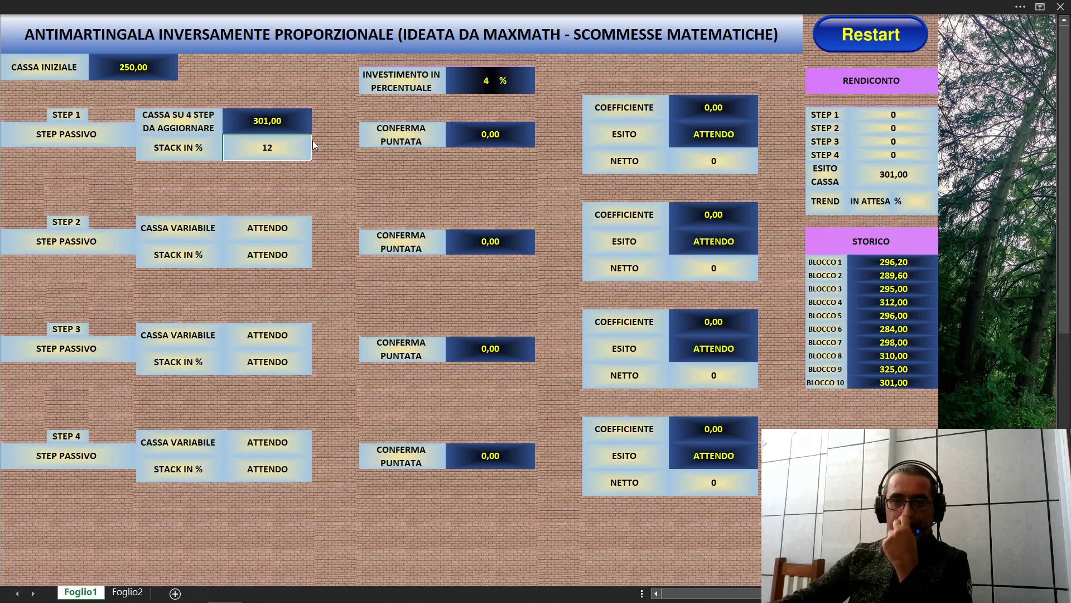
# Reset all ten STORICO BLOCCO cells, BLOCCO 1 through 10, to 0,00
pyautogui.click(906, 265)
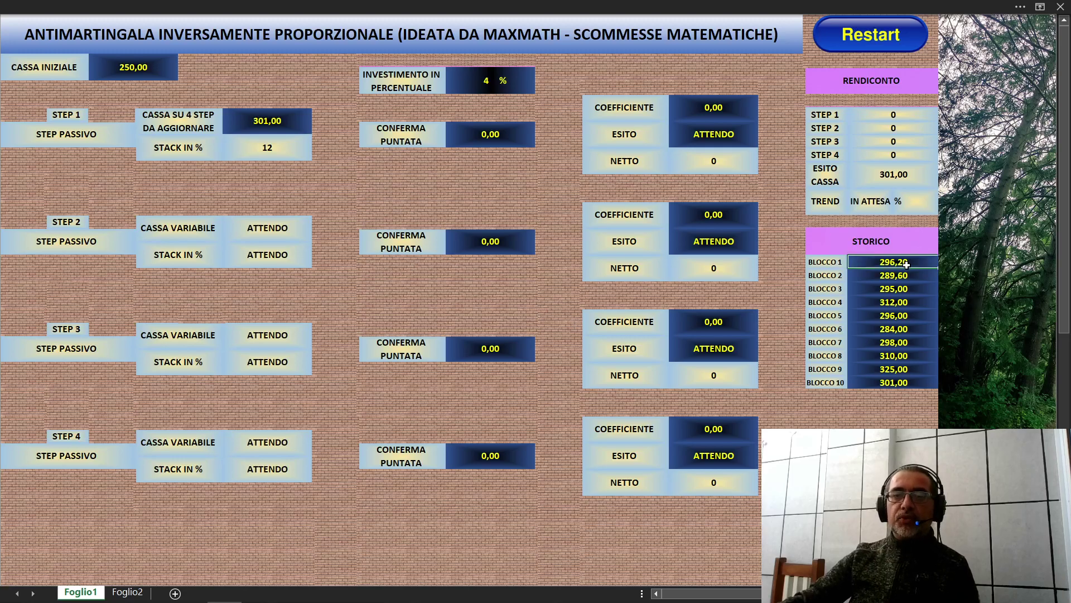
pyautogui.write('0')
pyautogui.press('Return')
pyautogui.write('0 0')
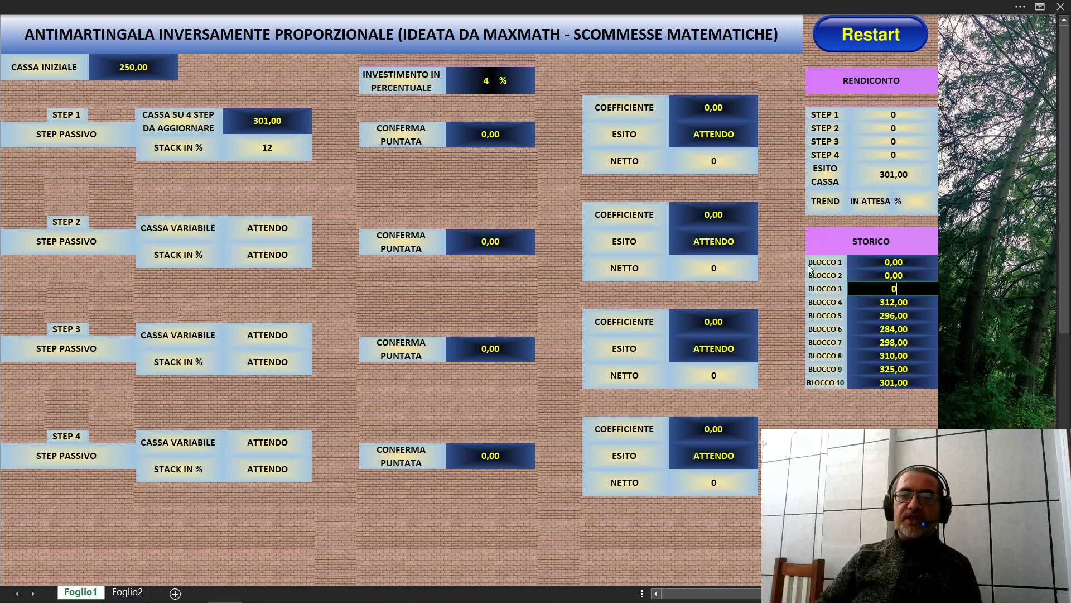
pyautogui.write(' 0 0 0 0')
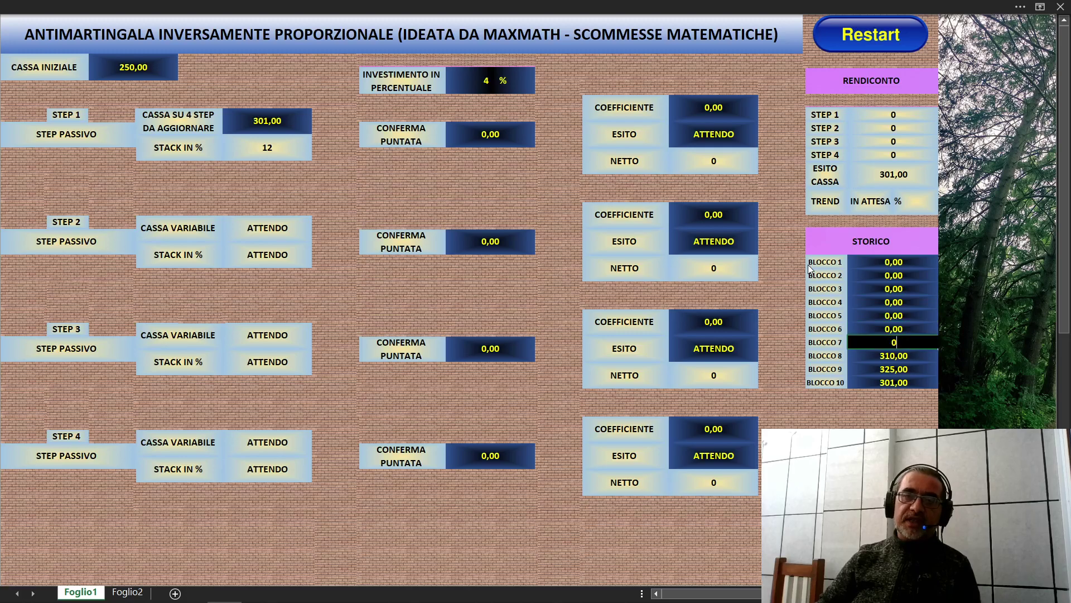
pyautogui.write(' 0 0')
pyautogui.press('Return')
pyautogui.write('0')
pyautogui.press('Return')
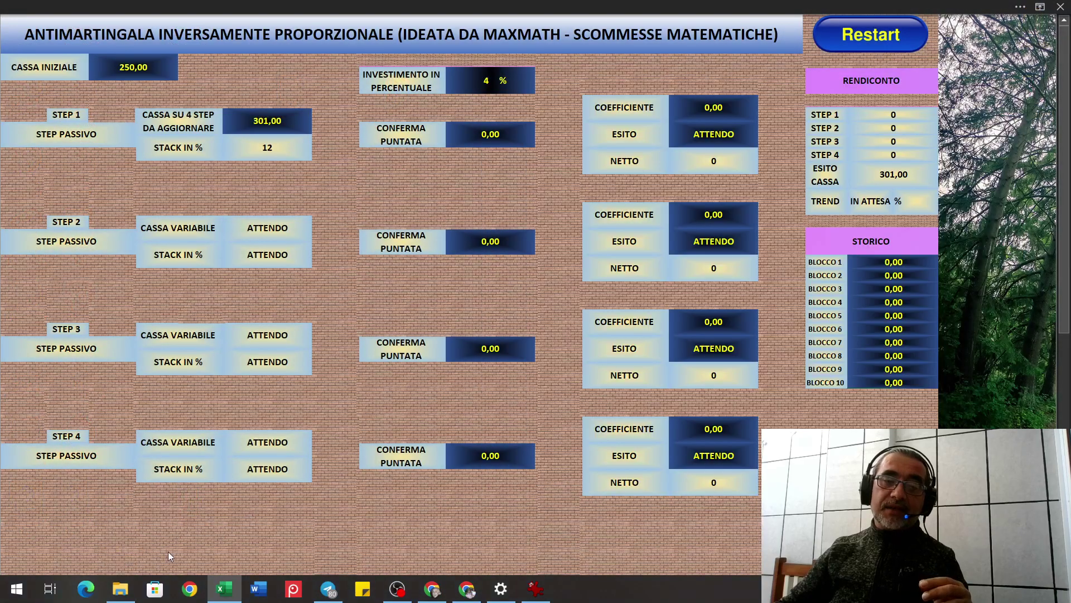
pyautogui.click(138, 592)
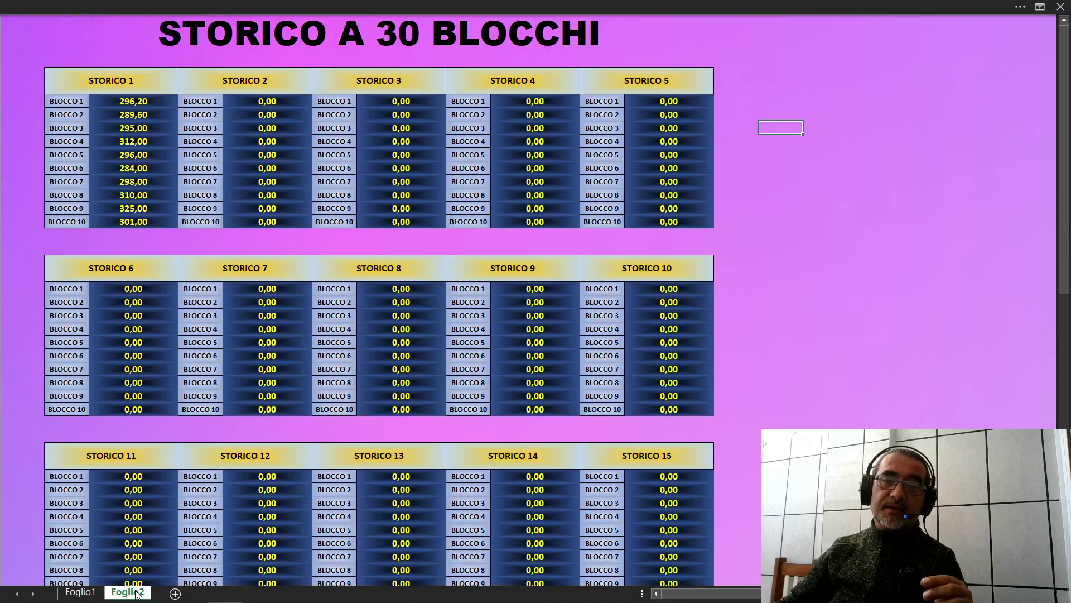
pyautogui.click(83, 596)
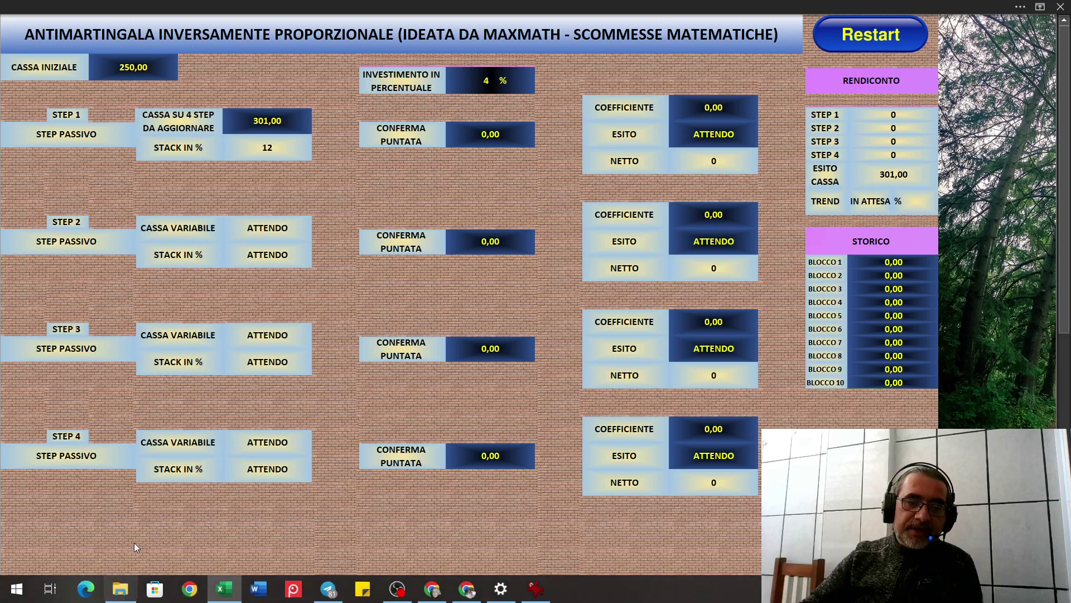
pyautogui.click(133, 591)
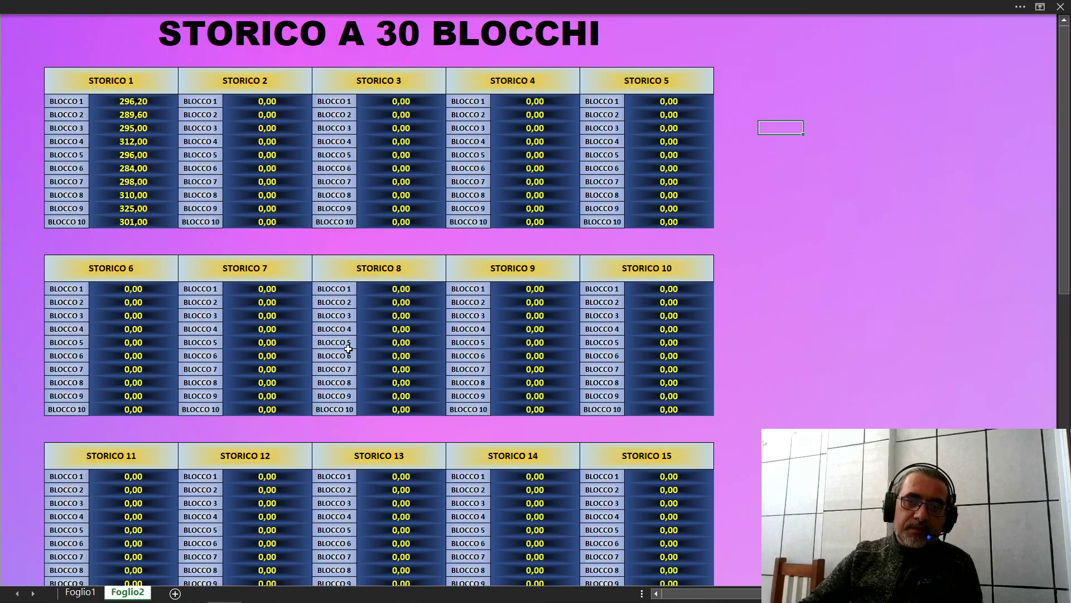
pyautogui.scroll(-4, 348, 349)
pyautogui.scroll(-4, 348, 348)
pyautogui.scroll(8, 348, 349)
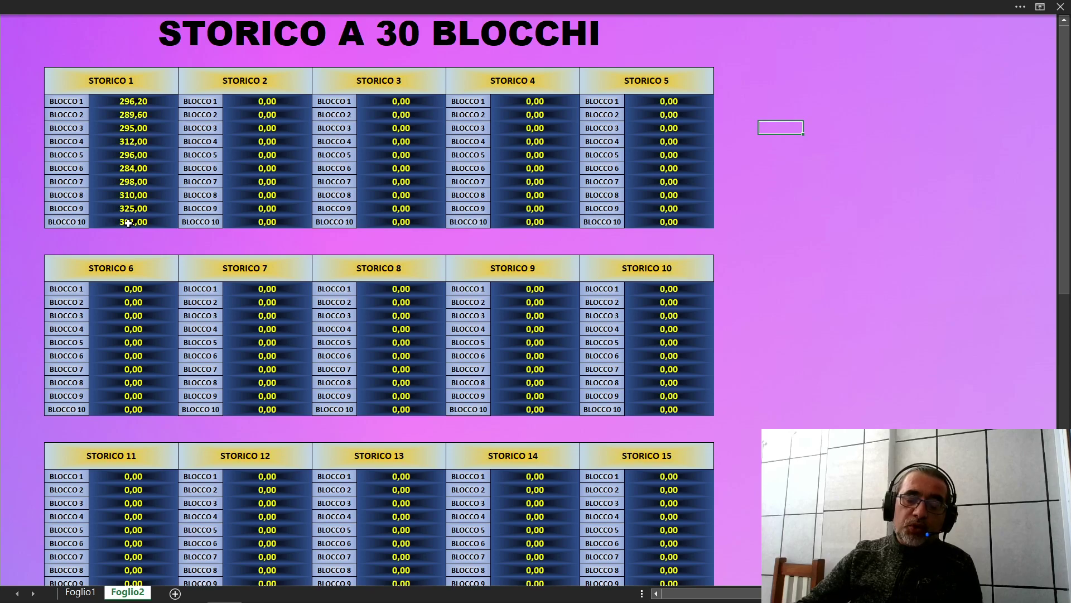
pyautogui.click(80, 592)
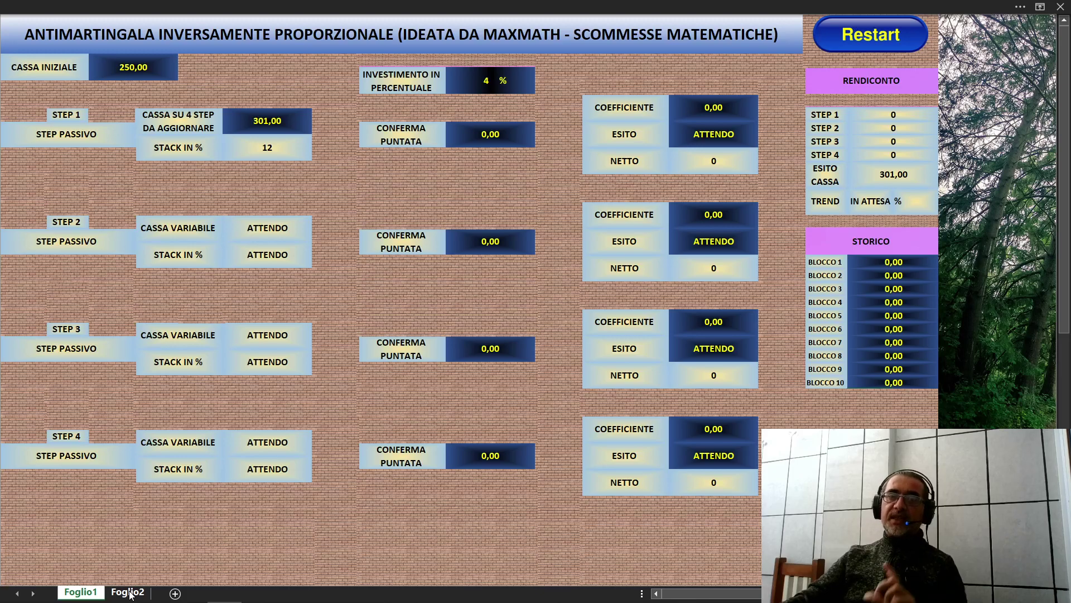
# Look through the Foglio2 history archive, then go back to the Foglio1 Antimartingala sheet
pyautogui.click(130, 593)
pyautogui.scroll(-1, 287, 374)
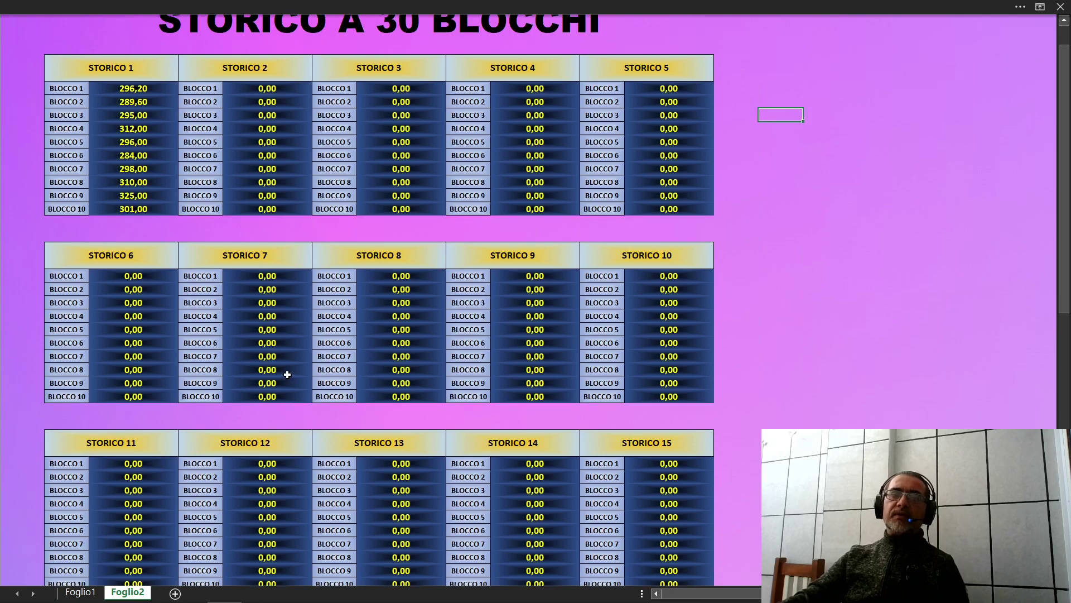
pyautogui.scroll(-4, 287, 374)
pyautogui.scroll(-4, 288, 375)
pyautogui.scroll(-5, 287, 374)
pyautogui.scroll(-3, 287, 375)
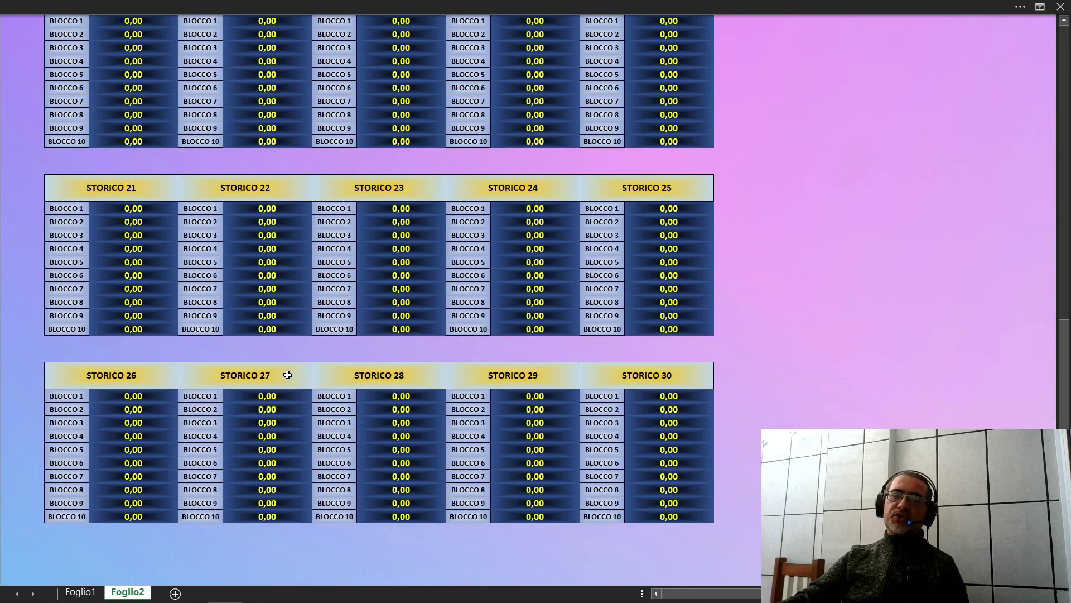
pyautogui.scroll(5, 287, 375)
pyautogui.scroll(7, 287, 375)
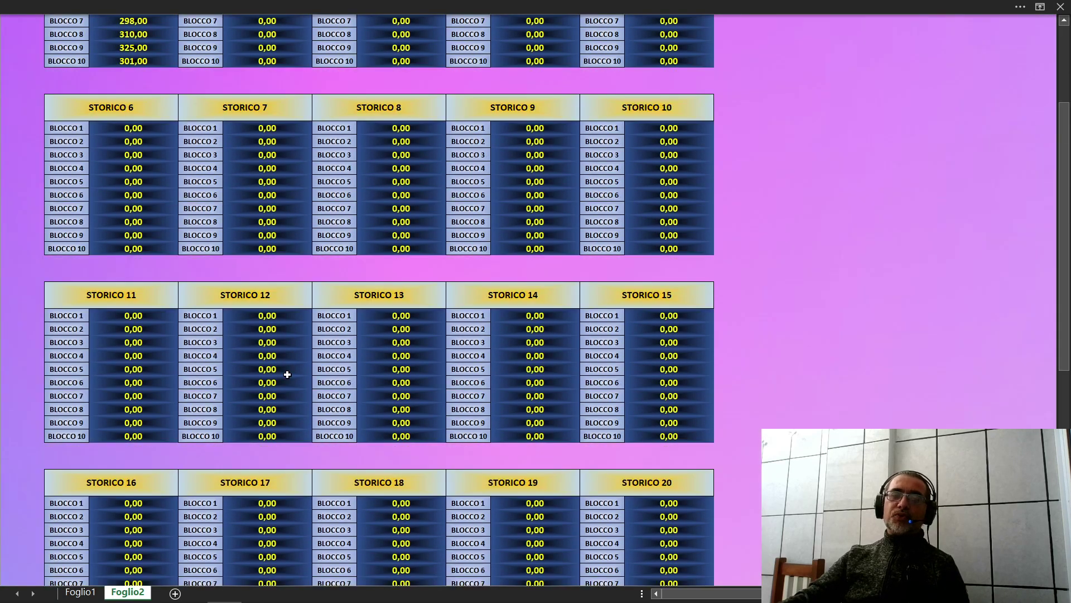
pyautogui.scroll(4, 287, 375)
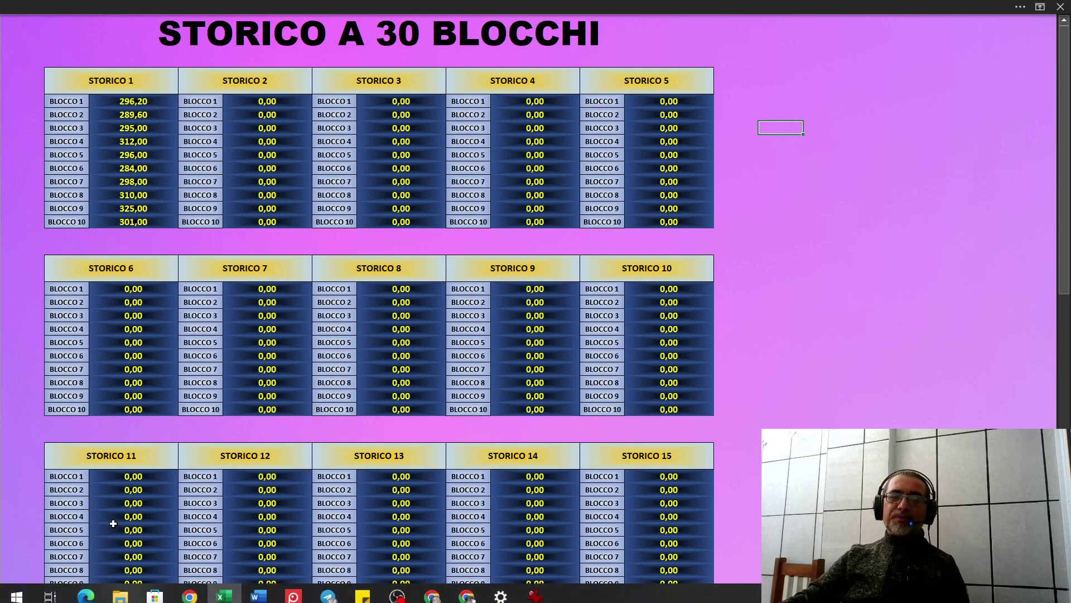
pyautogui.click(81, 592)
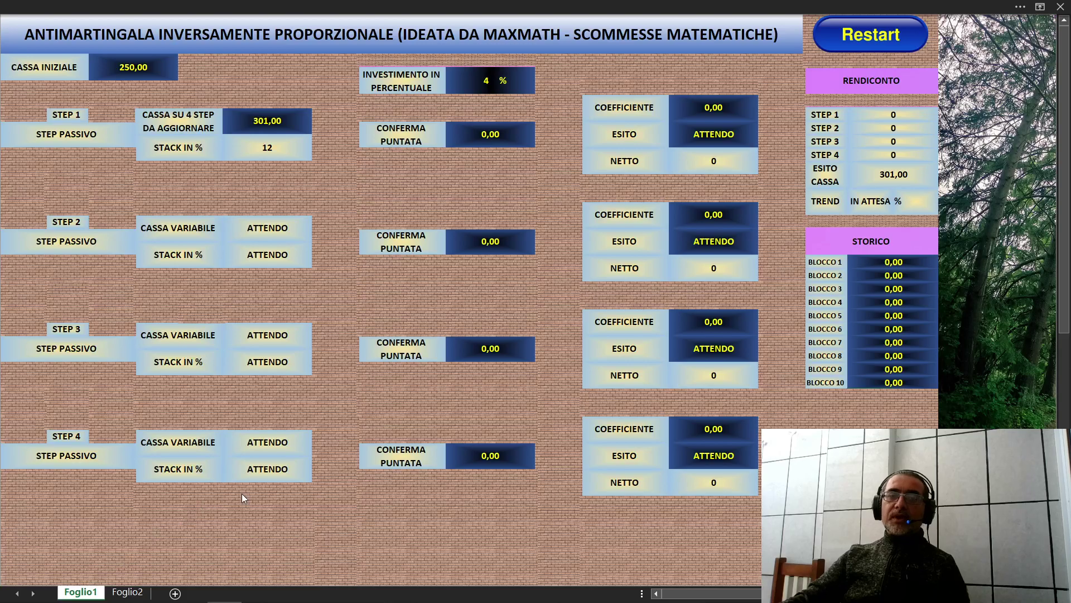